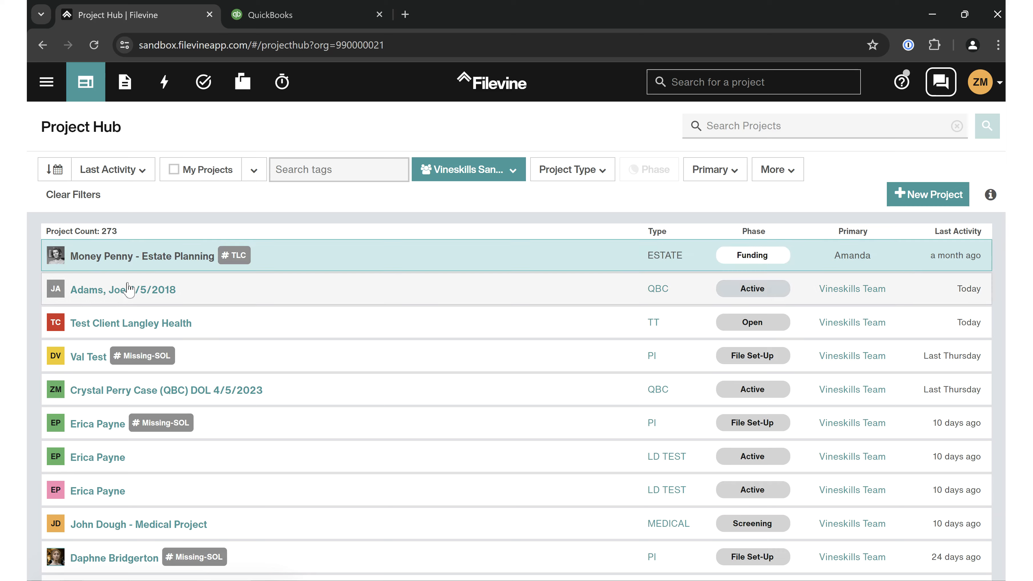
Open the QBC project dated 4/5/2018 from the project list and start a new item in its Expense Request section.
{"action": "left_click", "coordinate": [118, 290]}
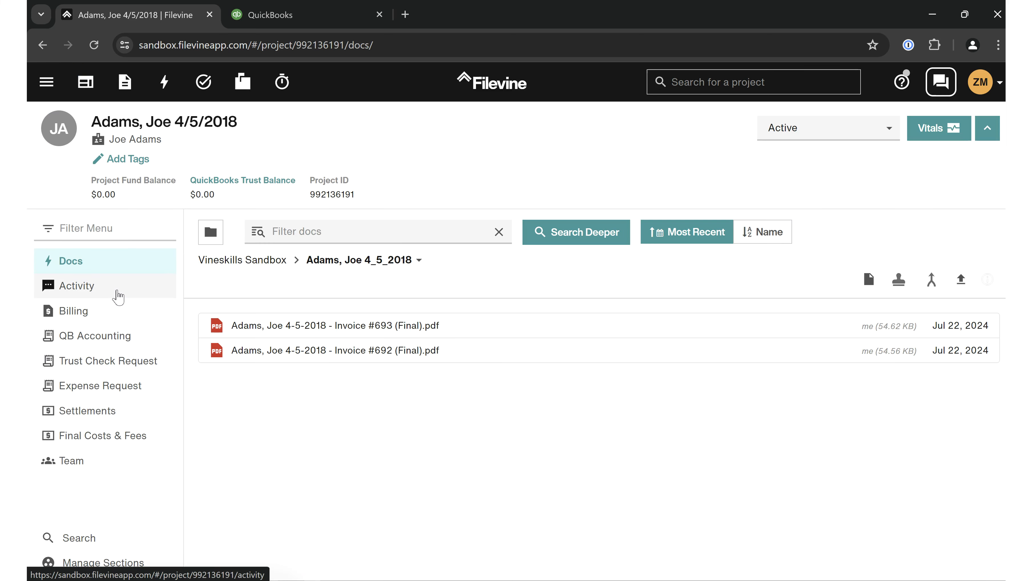
{"action": "left_click", "coordinate": [119, 385]}
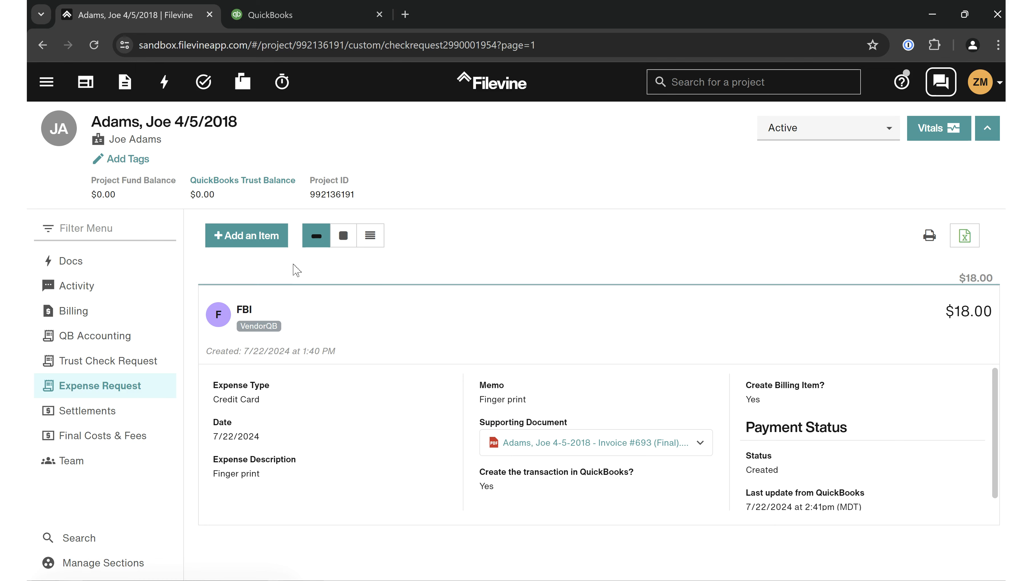
{"action": "left_click", "coordinate": [277, 235]}
Examine the expense request form and its explanations of the Check, Credit Card, Bill and Soft Costs expense types.
{"action": "scroll", "coordinate": [542, 384], "scroll_direction": "down", "scroll_amount": 15}
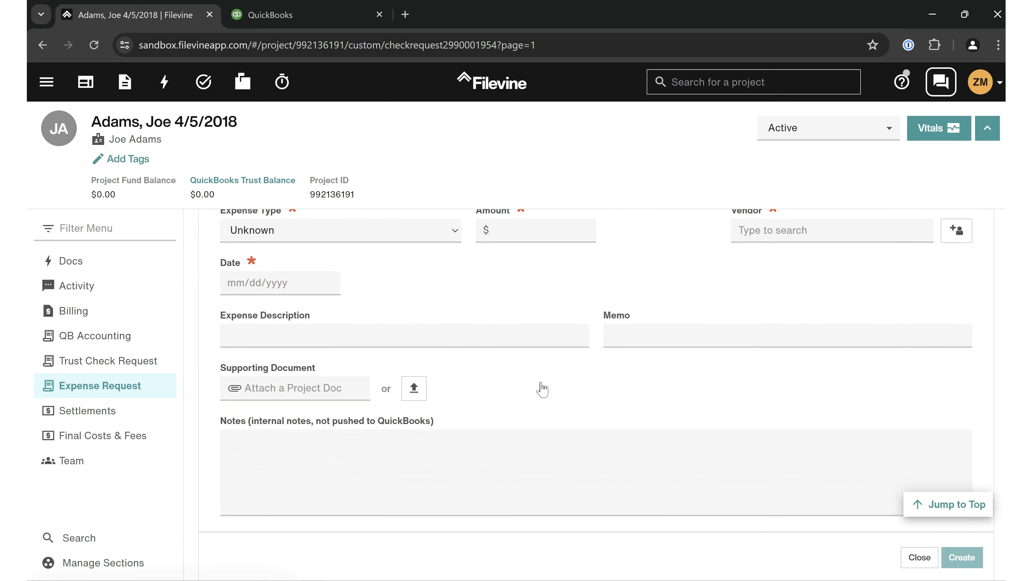
{"action": "scroll", "coordinate": [542, 387], "scroll_direction": "up", "scroll_amount": 15}
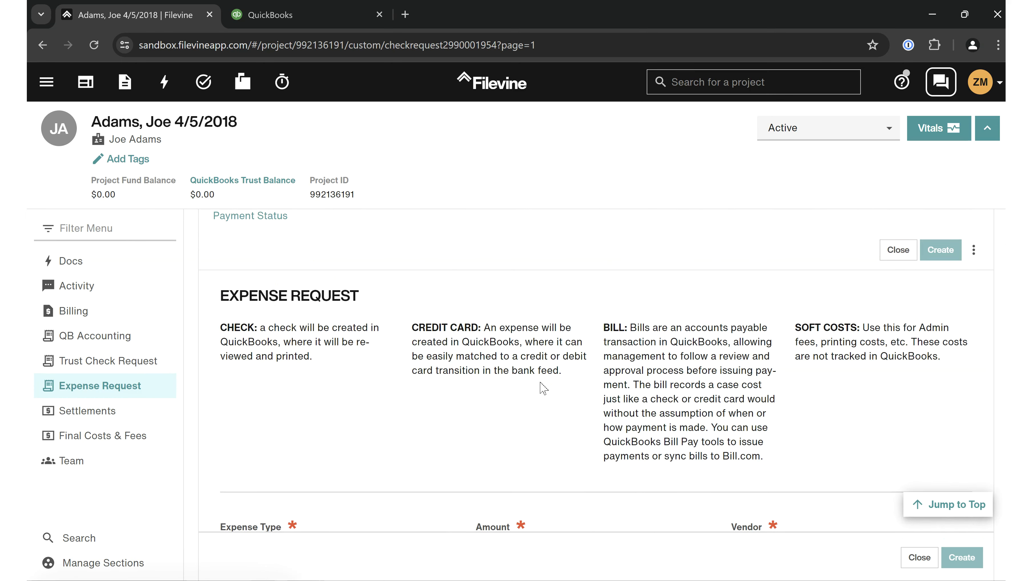
{"action": "scroll", "coordinate": [542, 386], "scroll_direction": "up", "scroll_amount": 1}
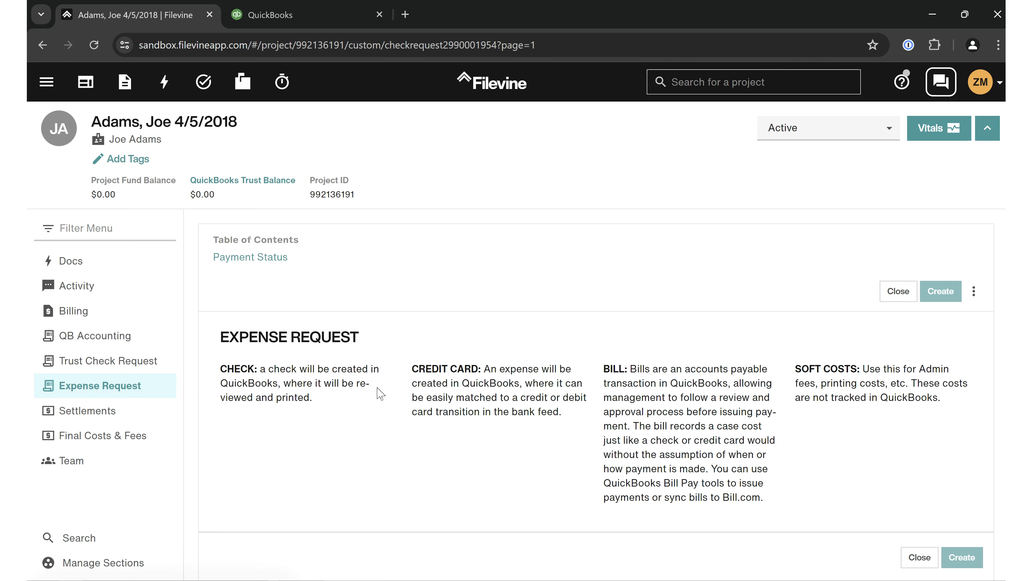
{"action": "scroll", "coordinate": [515, 421], "scroll_direction": "down", "scroll_amount": 1}
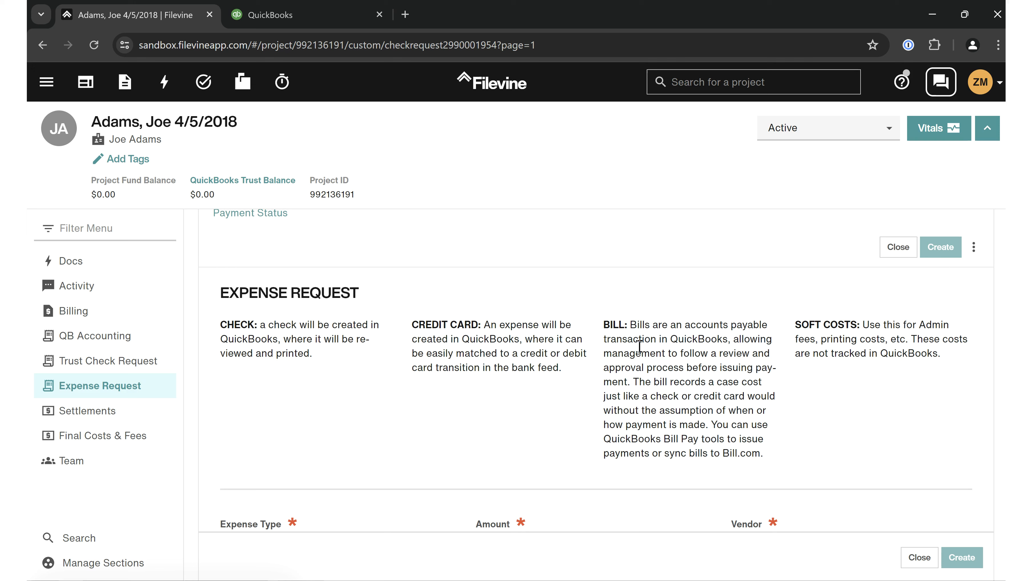
{"action": "left_click_drag", "start_coordinate": [228, 324], "coordinate": [310, 353]}
{"action": "left_click_drag", "start_coordinate": [451, 324], "coordinate": [513, 353]}
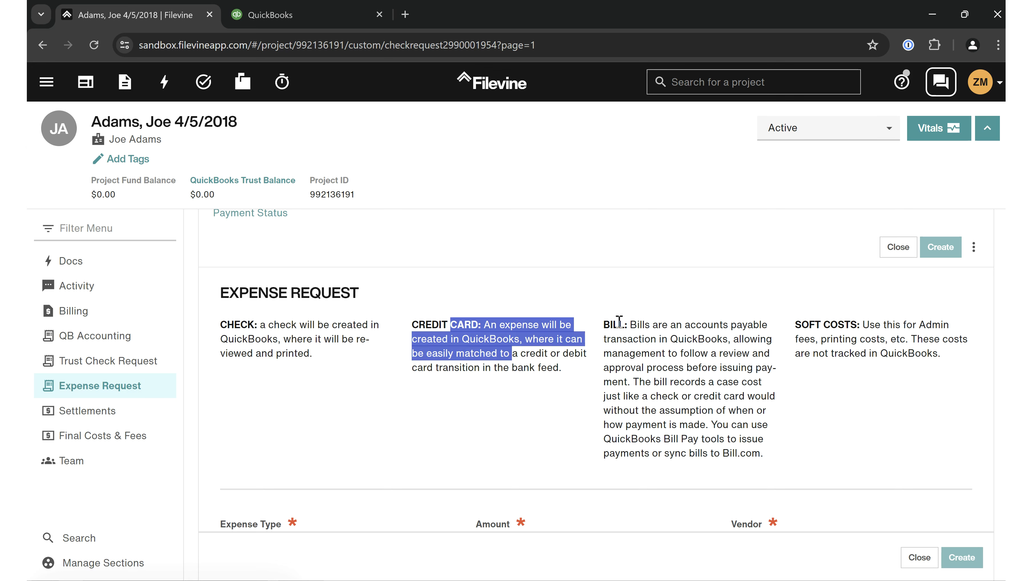
{"action": "left_click_drag", "start_coordinate": [618, 324], "coordinate": [729, 439]}
{"action": "left_click", "coordinate": [738, 409]}
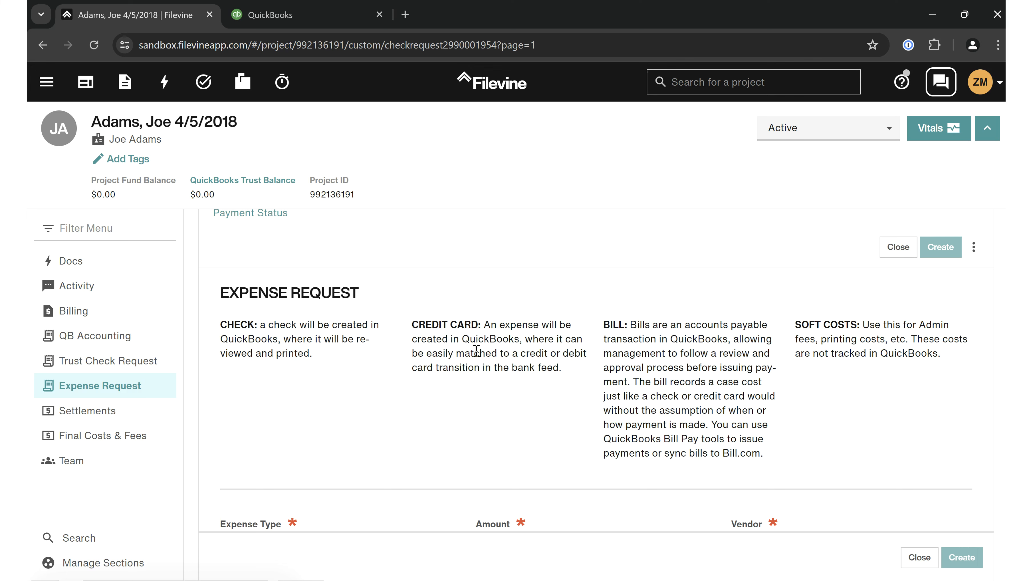
{"action": "scroll", "coordinate": [475, 351], "scroll_direction": "down", "scroll_amount": 1}
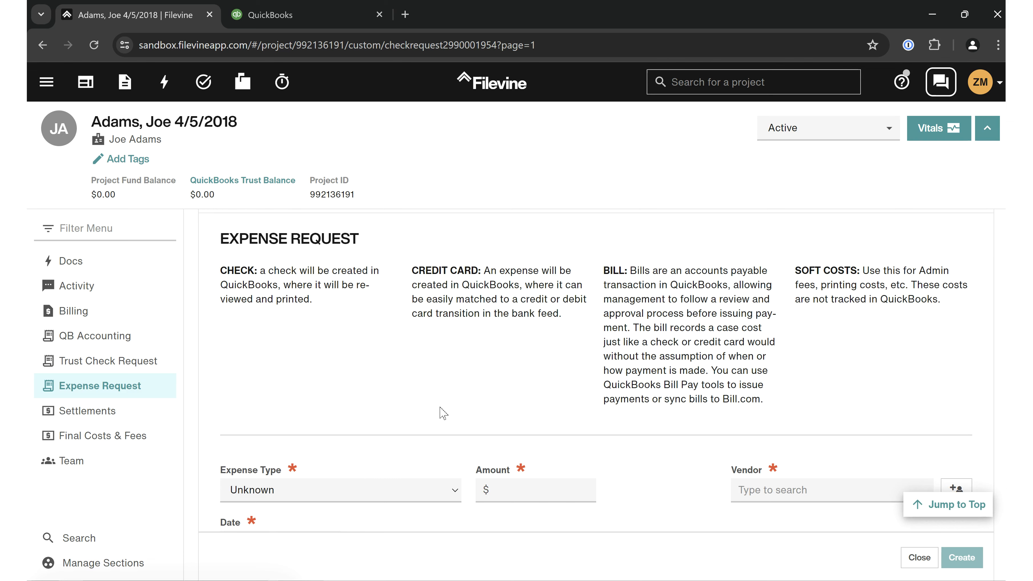
{"action": "scroll", "coordinate": [439, 409], "scroll_direction": "up", "scroll_amount": 2}
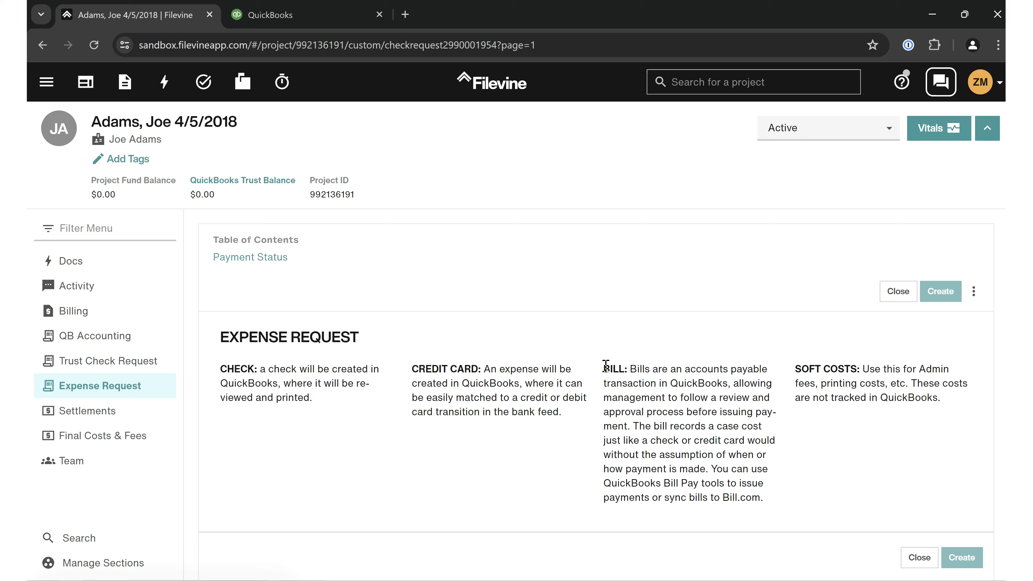
{"action": "scroll", "coordinate": [479, 364], "scroll_direction": "down", "scroll_amount": 3}
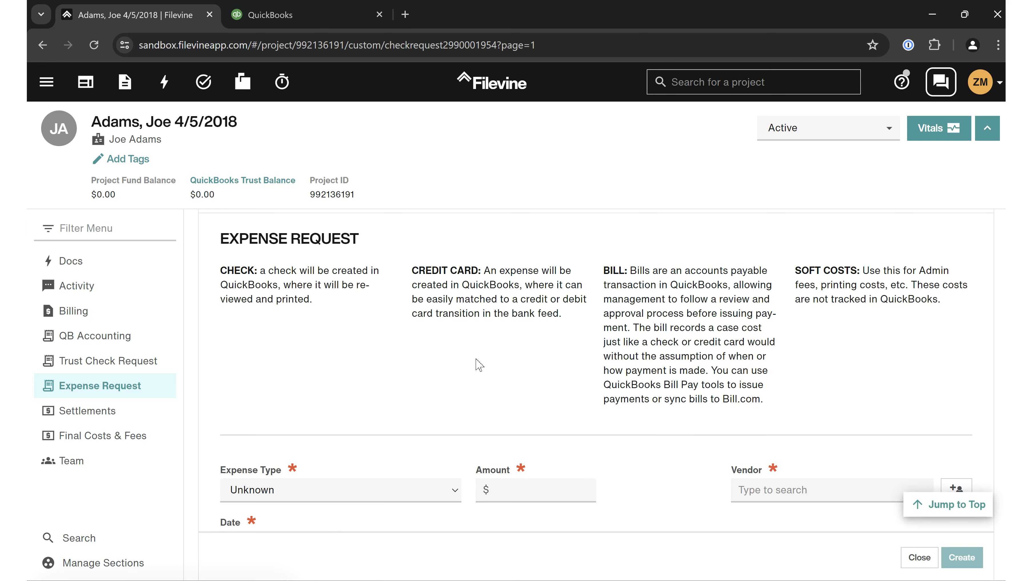
{"action": "scroll", "coordinate": [476, 359], "scroll_direction": "up", "scroll_amount": 2}
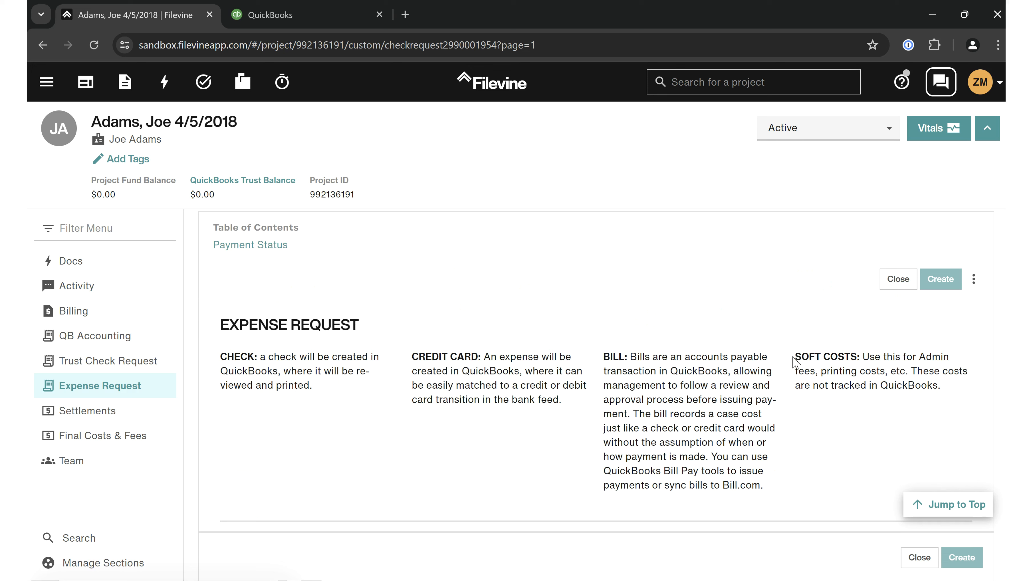
{"action": "left_click_drag", "start_coordinate": [795, 360], "coordinate": [955, 391]}
{"action": "left_click", "coordinate": [843, 402]}
{"action": "left_click_drag", "start_coordinate": [835, 354], "coordinate": [890, 404]}
{"action": "left_click", "coordinate": [703, 417]}
{"action": "scroll", "coordinate": [328, 457], "scroll_direction": "down", "scroll_amount": 5}
{"action": "scroll", "coordinate": [328, 457], "scroll_direction": "down", "scroll_amount": 1}
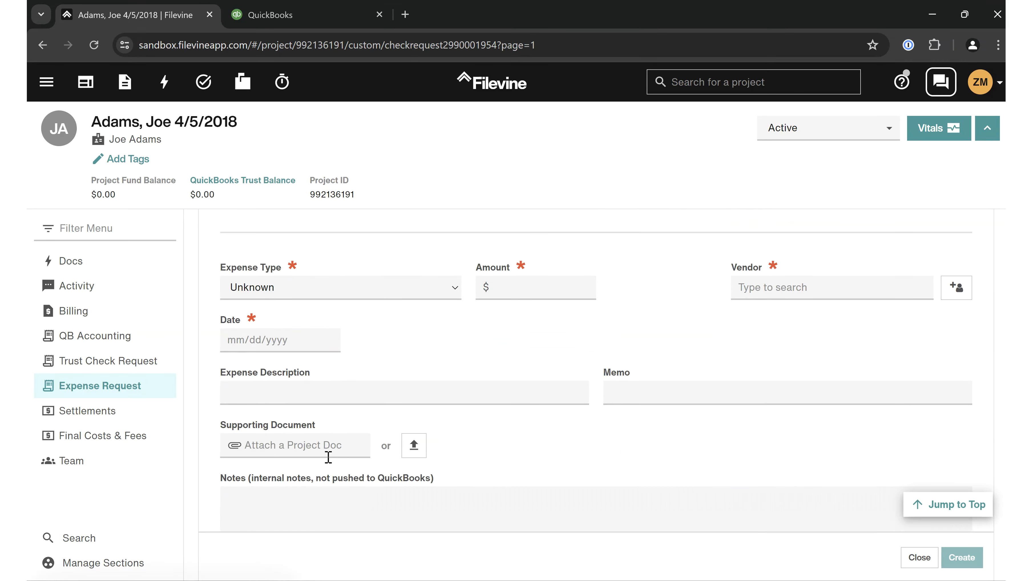
Set the expense type to Check and the amount to $10.00.
{"action": "left_click", "coordinate": [385, 290]}
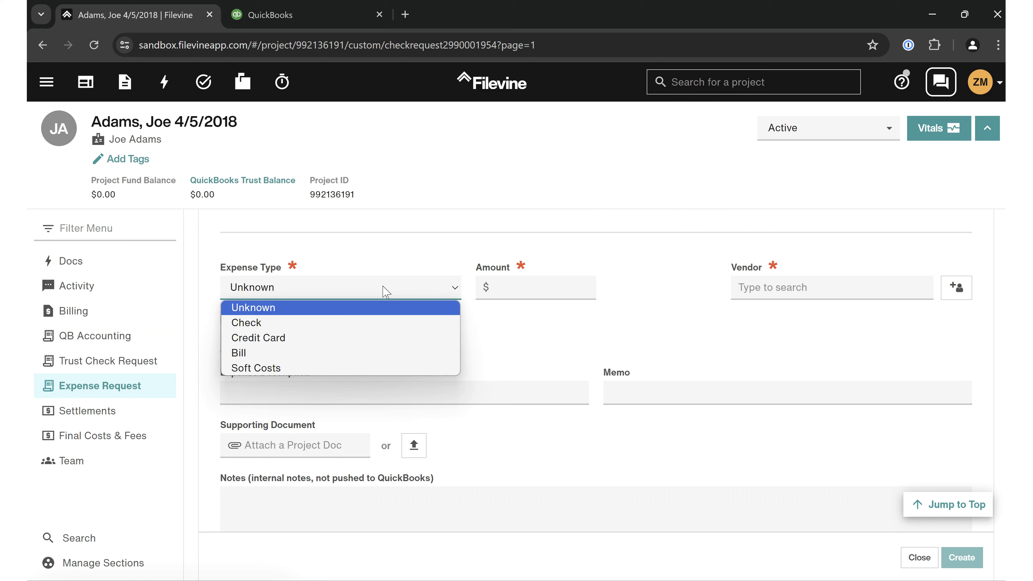
{"action": "left_click", "coordinate": [310, 323]}
{"action": "scroll", "coordinate": [507, 395], "scroll_direction": "up", "scroll_amount": 1}
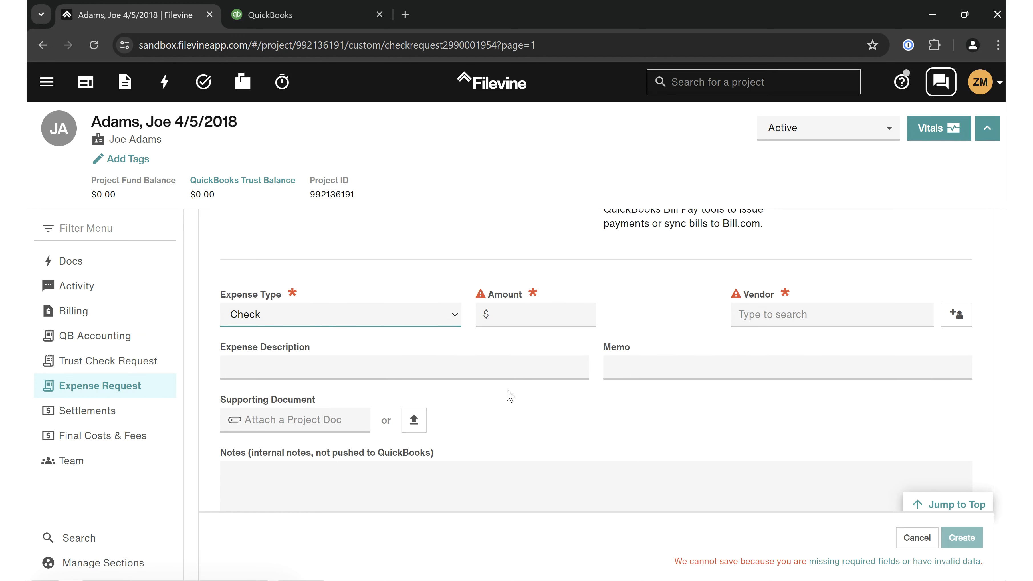
{"action": "left_click", "coordinate": [321, 321]}
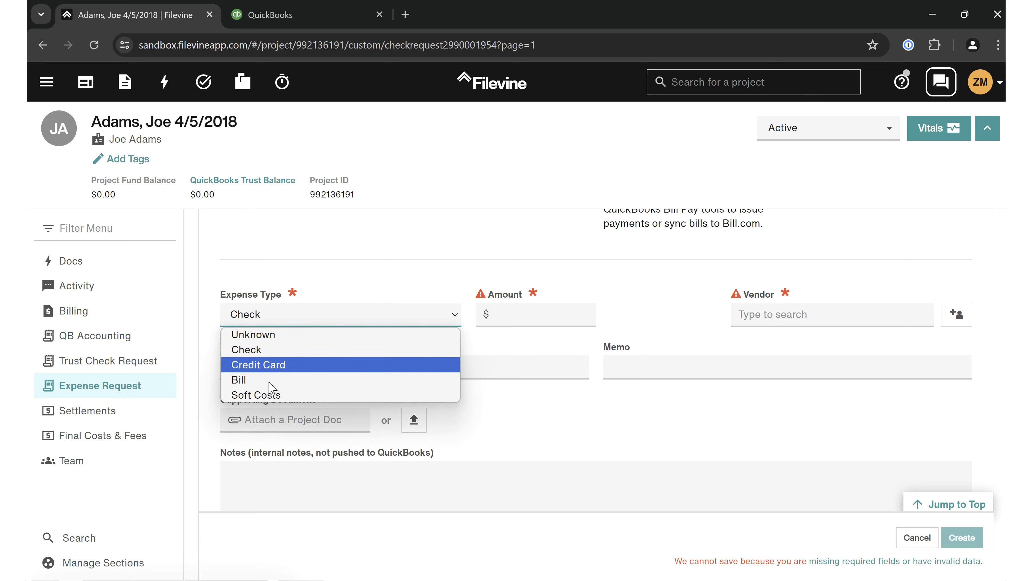
{"action": "left_click", "coordinate": [270, 352]}
{"action": "left_click", "coordinate": [525, 314]}
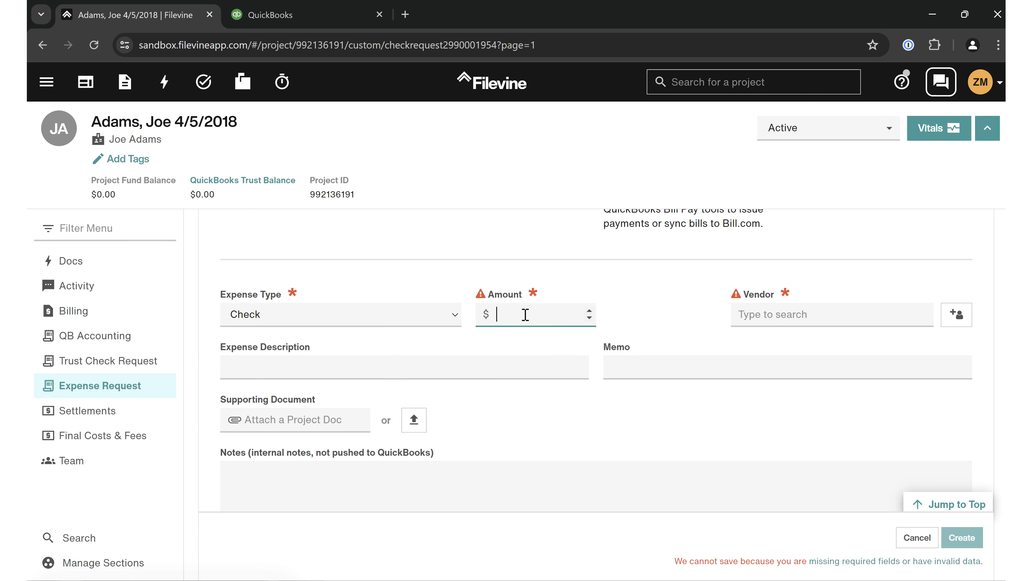
{"action": "type", "text": "10"}
Search the vendors for Ciox, remove the VendorQB filter, and select Ciox as the expense's vendor.
{"action": "left_click", "coordinate": [776, 314]}
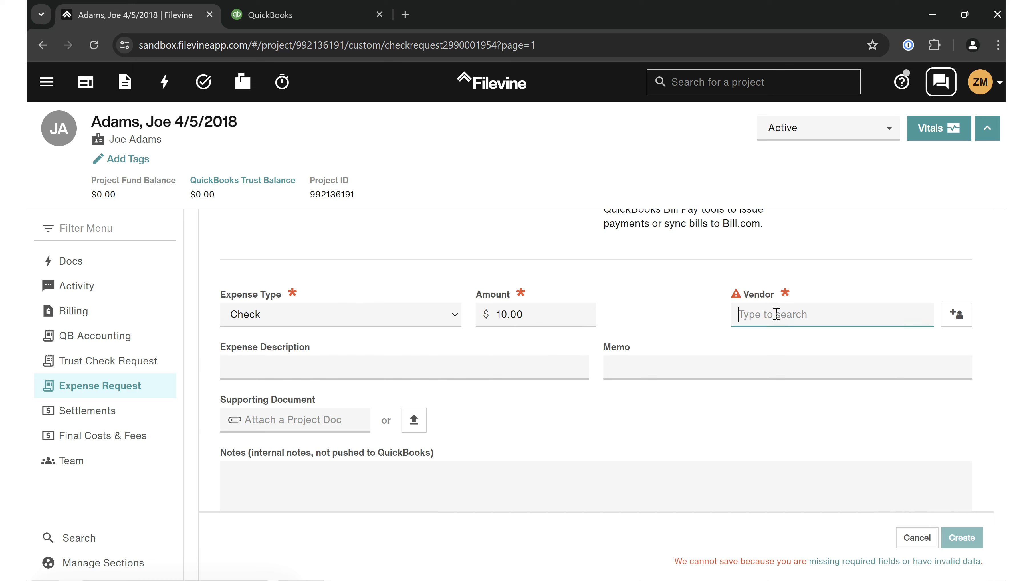
{"action": "type", "text": "Ciox"}
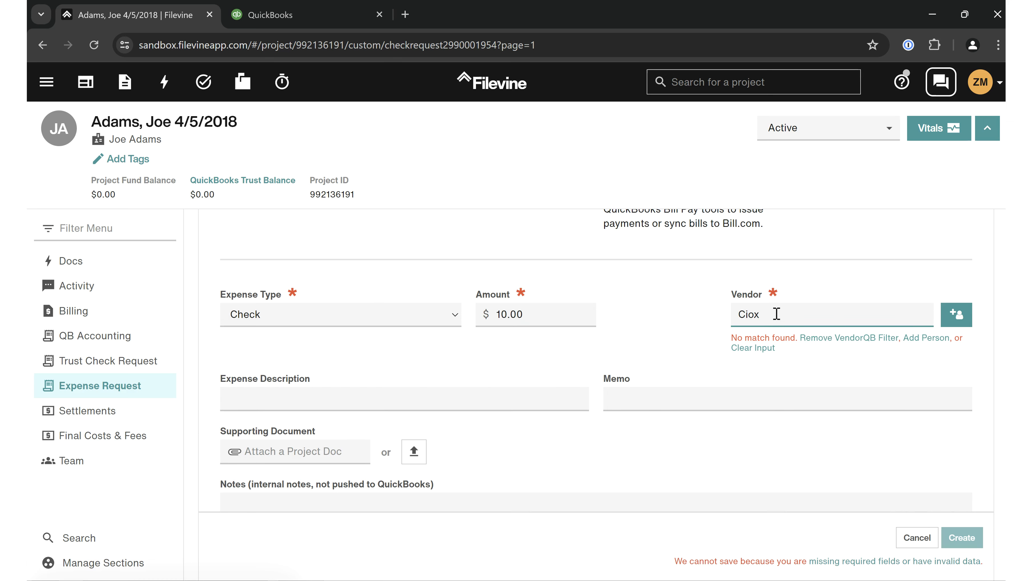
{"action": "left_click", "coordinate": [841, 342]}
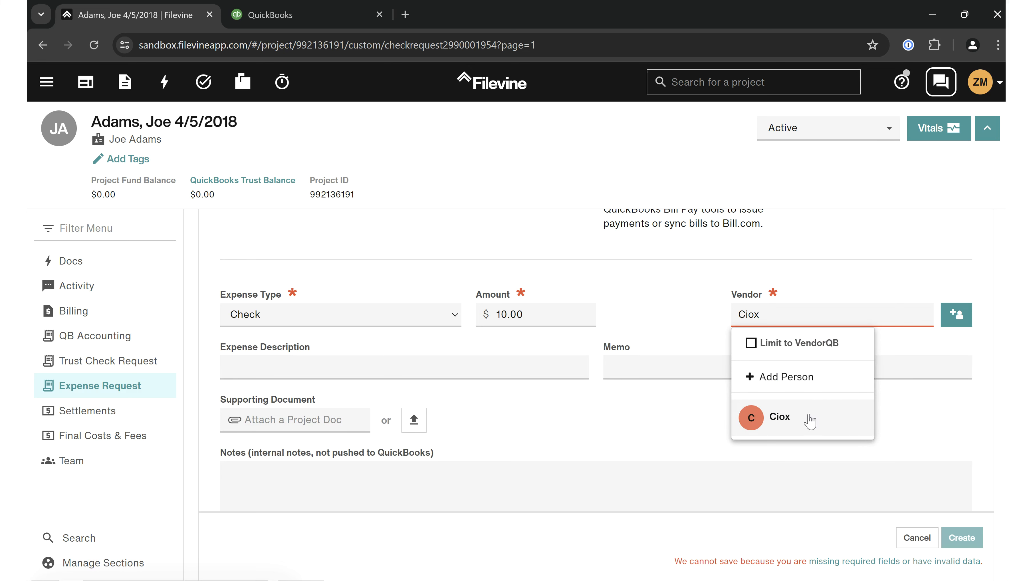
{"action": "left_click", "coordinate": [801, 426]}
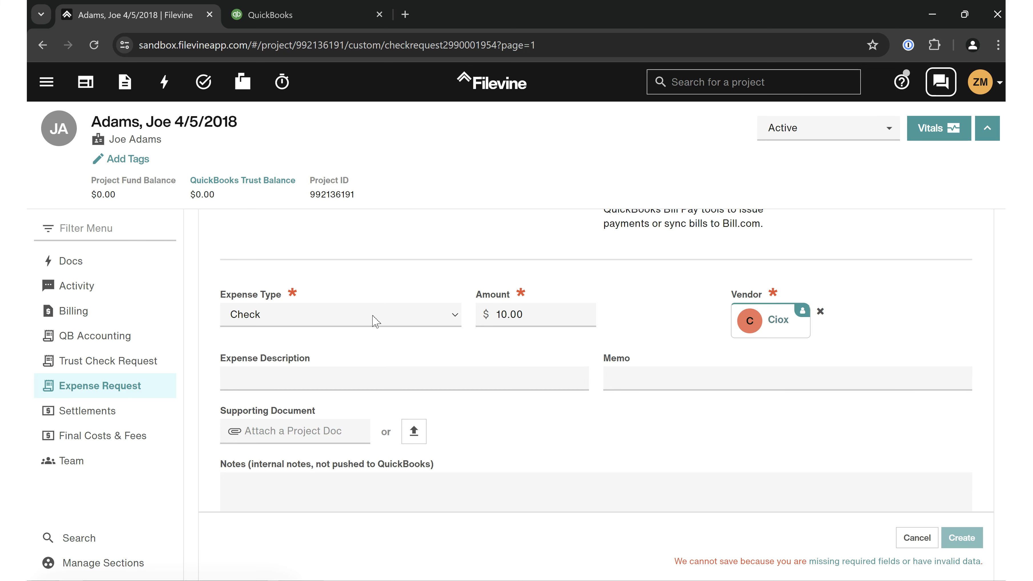
Enter "Medical Record" as the expense description and "Memo" as the memo.
{"action": "left_click", "coordinate": [291, 377]}
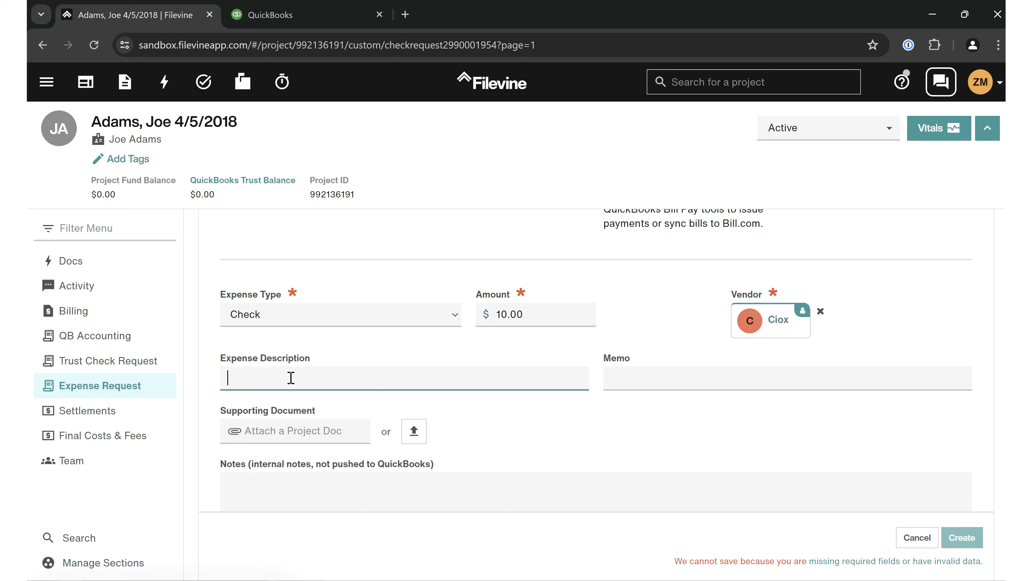
{"action": "type", "text": "Medical Record"}
{"action": "left_click", "coordinate": [639, 374]}
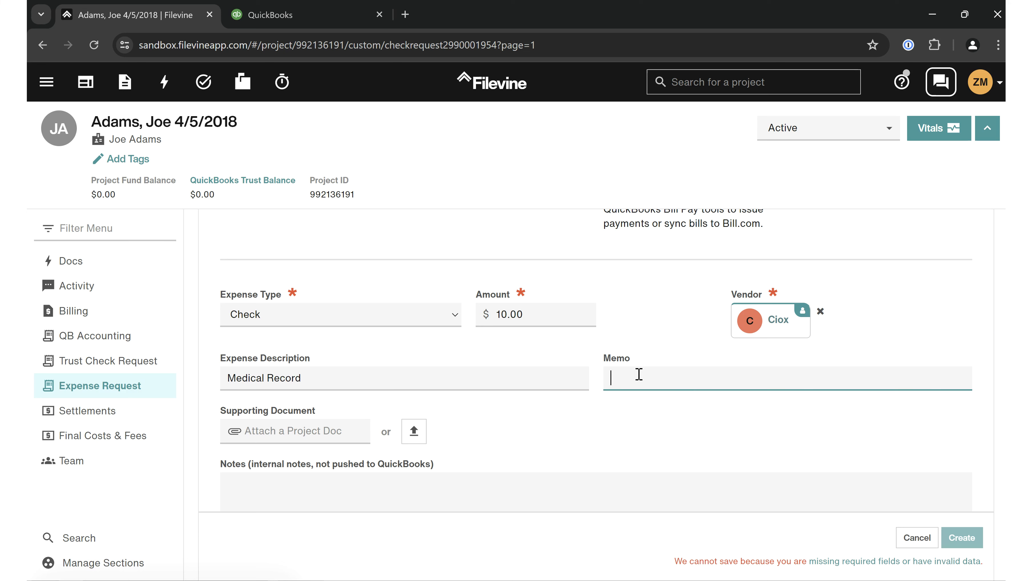
{"action": "type", "text": "Memo"}
Attach the project's Invoice #693 (Final) PDF as the supporting document.
{"action": "left_click", "coordinate": [304, 431]}
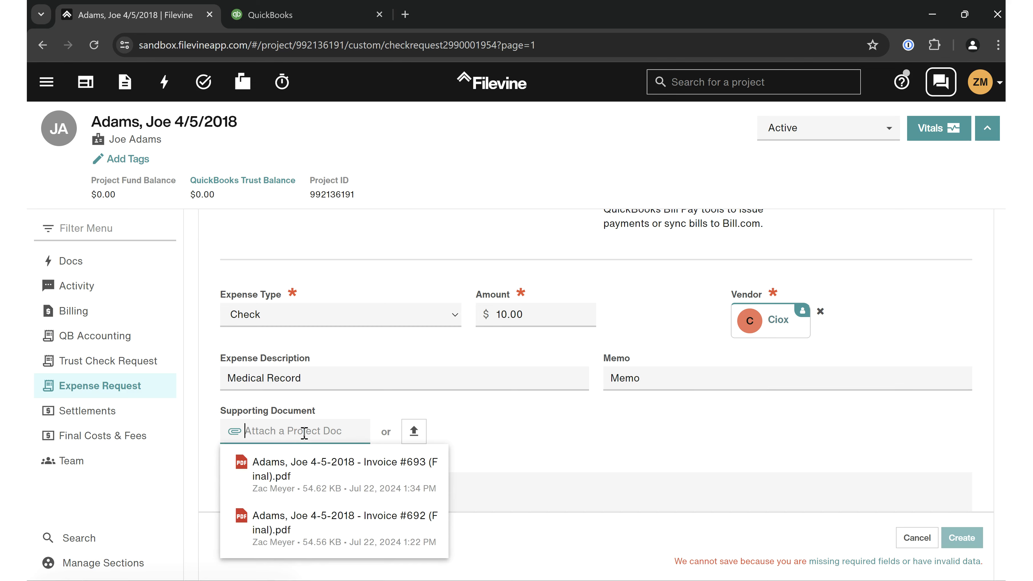
{"action": "left_click", "coordinate": [352, 477]}
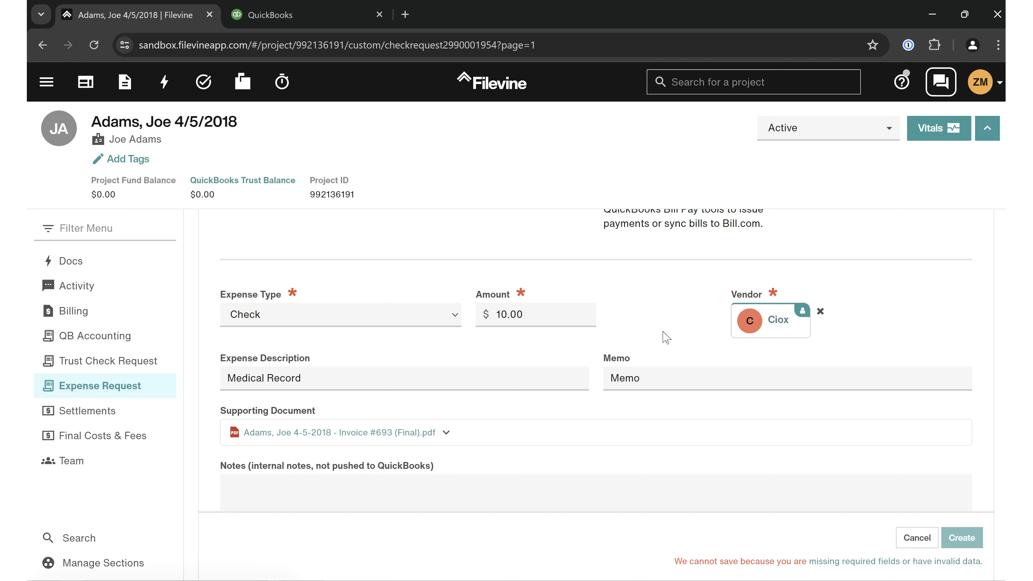
{"action": "scroll", "coordinate": [665, 337], "scroll_direction": "up", "scroll_amount": 2}
{"action": "scroll", "coordinate": [665, 337], "scroll_direction": "down", "scroll_amount": 3}
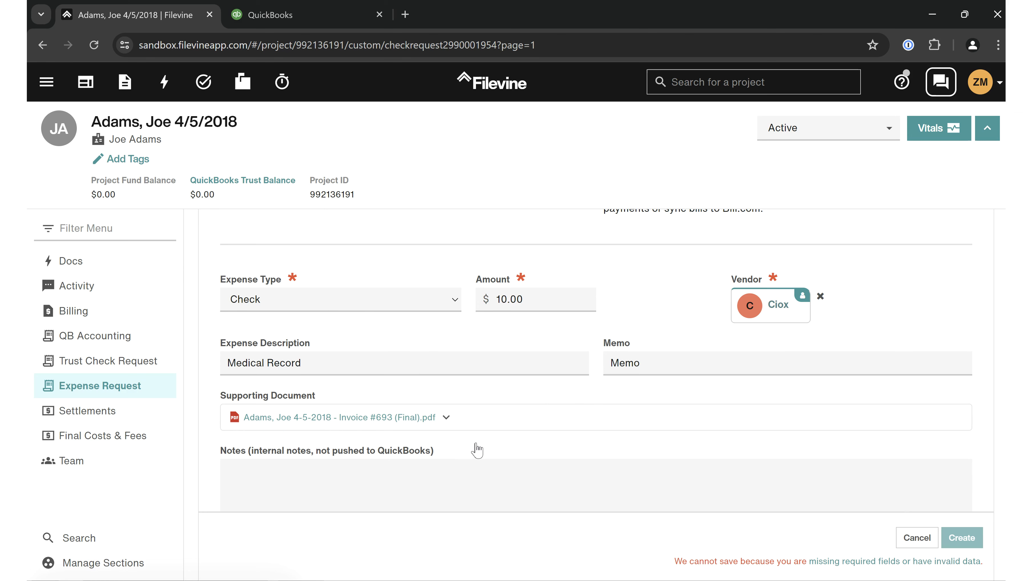
Choose Yes for creating the transaction in QuickBooks and Yes for creating a billing item.
{"action": "scroll", "coordinate": [551, 468], "scroll_direction": "down", "scroll_amount": 5}
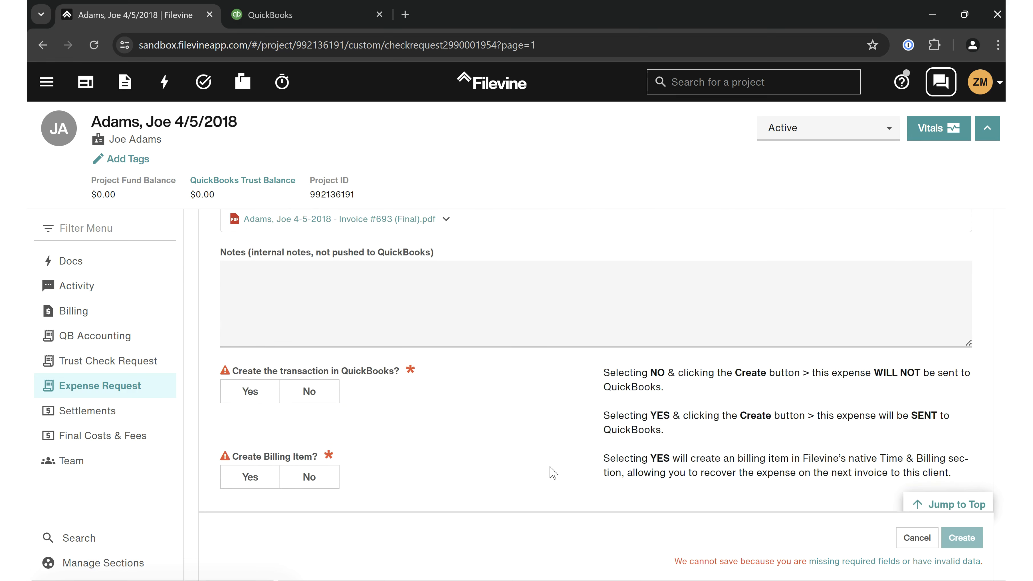
{"action": "left_click", "coordinate": [321, 402]}
{"action": "left_click", "coordinate": [267, 388]}
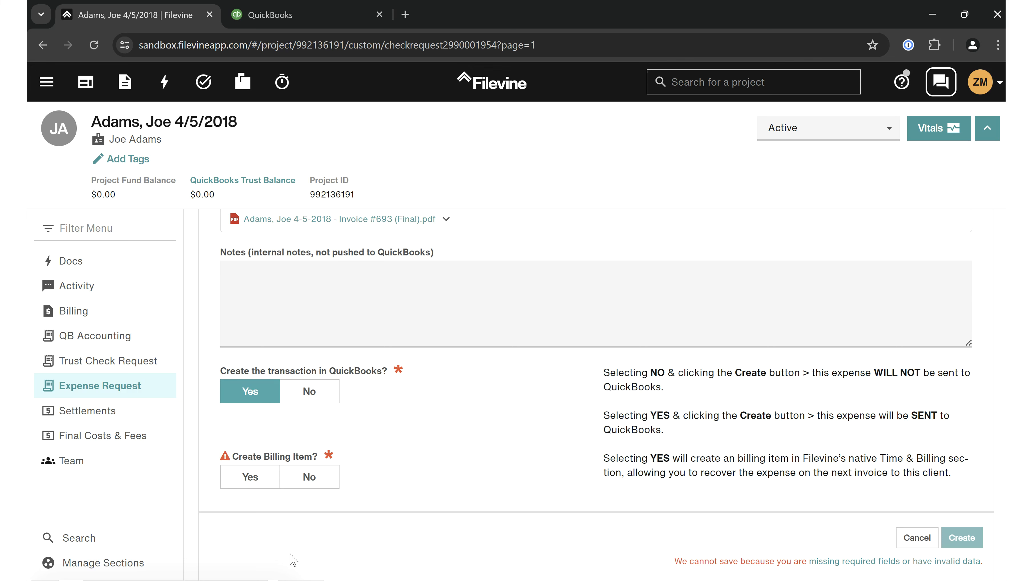
{"action": "scroll", "coordinate": [407, 479], "scroll_direction": "down", "scroll_amount": 1}
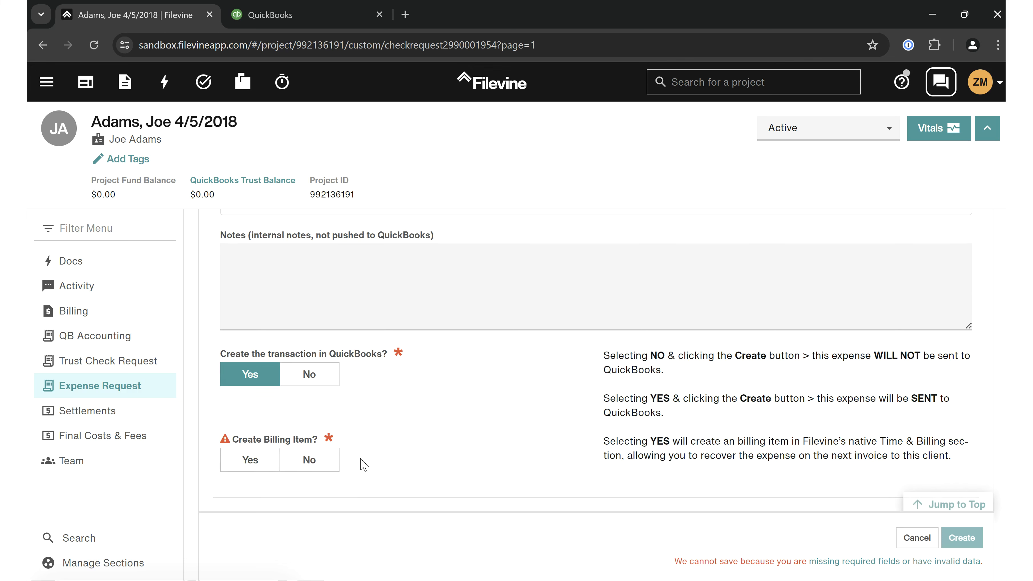
{"action": "left_click", "coordinate": [252, 468]}
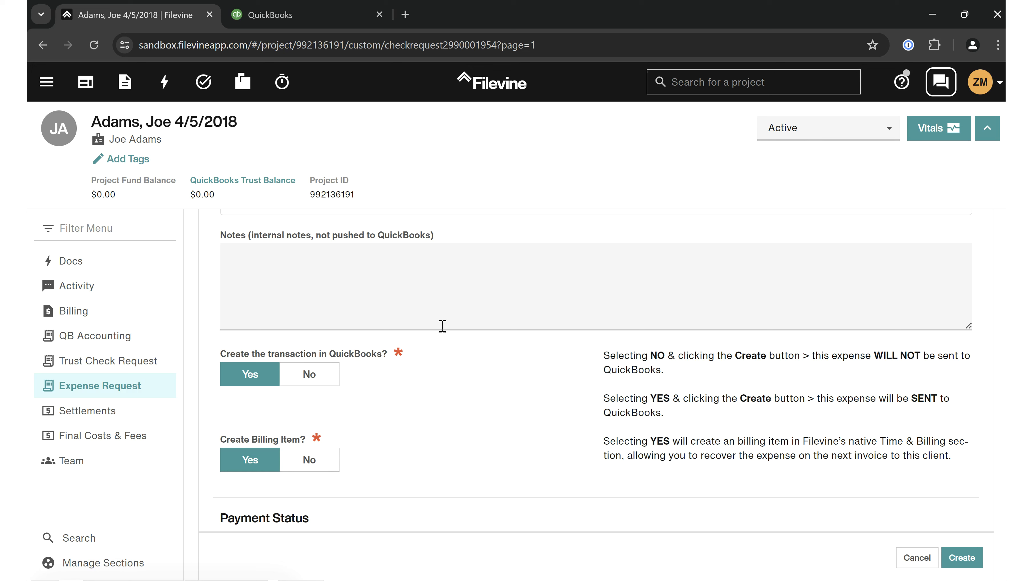
Review the Payment Status section's editing notice, status and last QuickBooks update fields, and return to the start of the form.
{"action": "scroll", "coordinate": [638, 429], "scroll_direction": "down", "scroll_amount": 4}
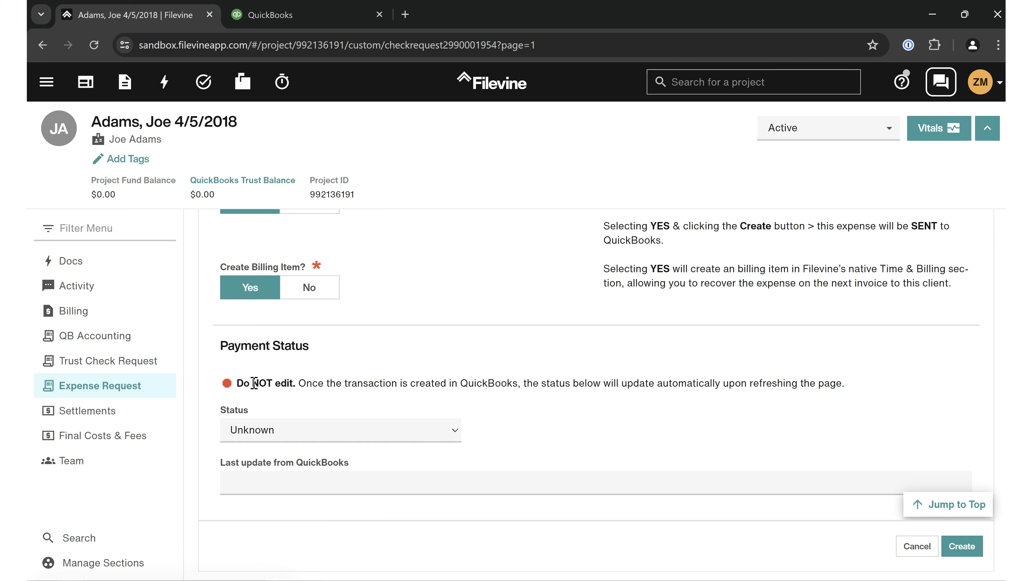
{"action": "left_click_drag", "start_coordinate": [237, 383], "coordinate": [295, 383]}
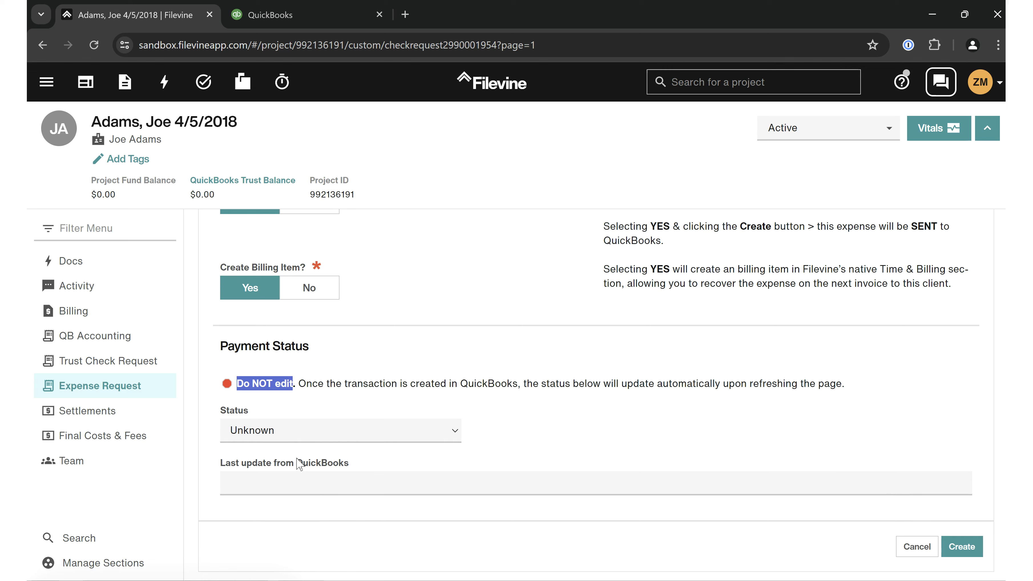
{"action": "left_click", "coordinate": [246, 491]}
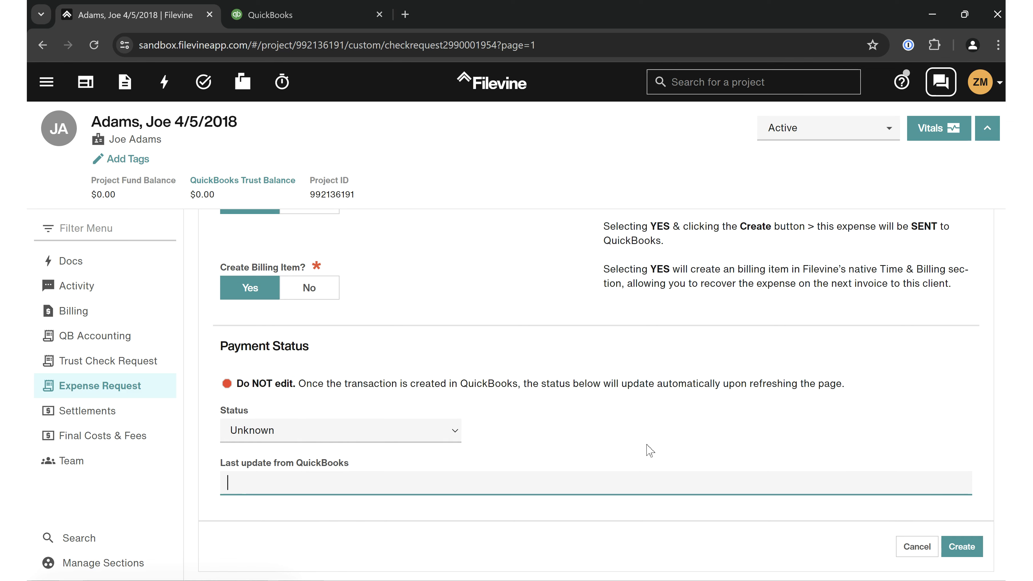
{"action": "scroll", "coordinate": [649, 450], "scroll_direction": "up", "scroll_amount": 10}
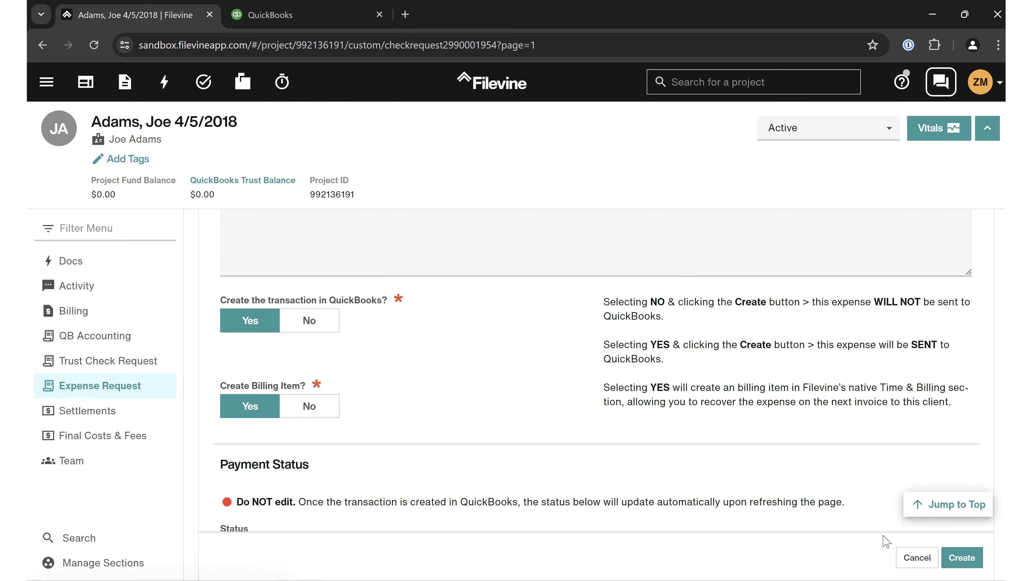
{"action": "scroll", "coordinate": [832, 447], "scroll_direction": "up", "scroll_amount": 5}
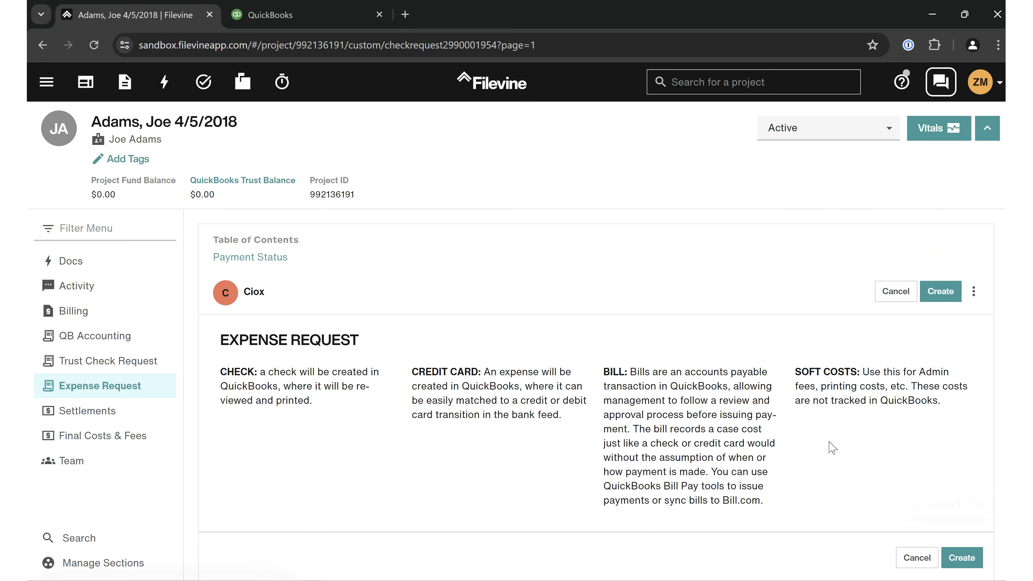
Create the completed Ciox expense request, and switch to QuickBooks to bring up the refreshed Expenses list.
{"action": "left_click", "coordinate": [959, 557]}
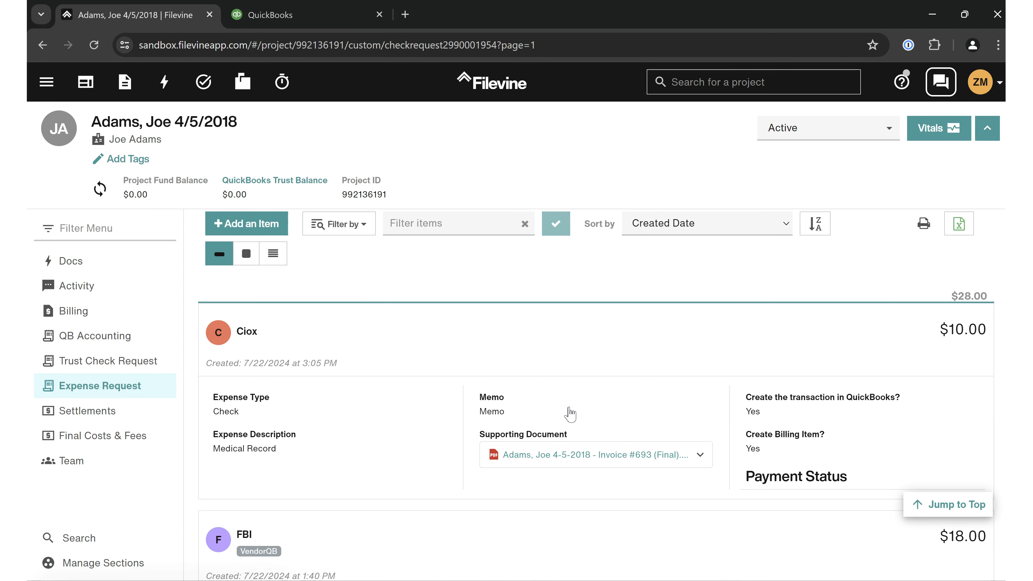
{"action": "left_click", "coordinate": [288, 20]}
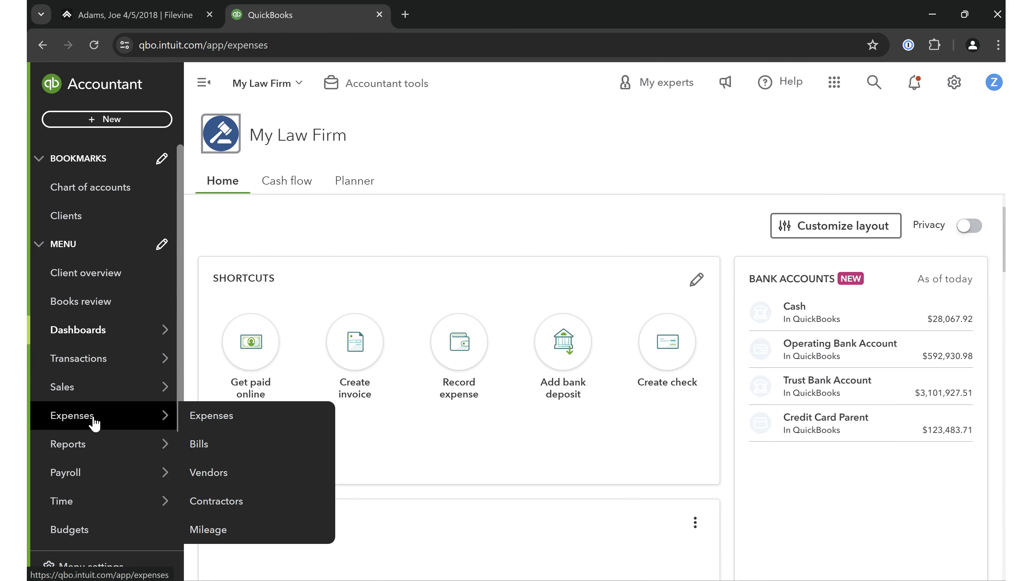
{"action": "left_click", "coordinate": [73, 414]}
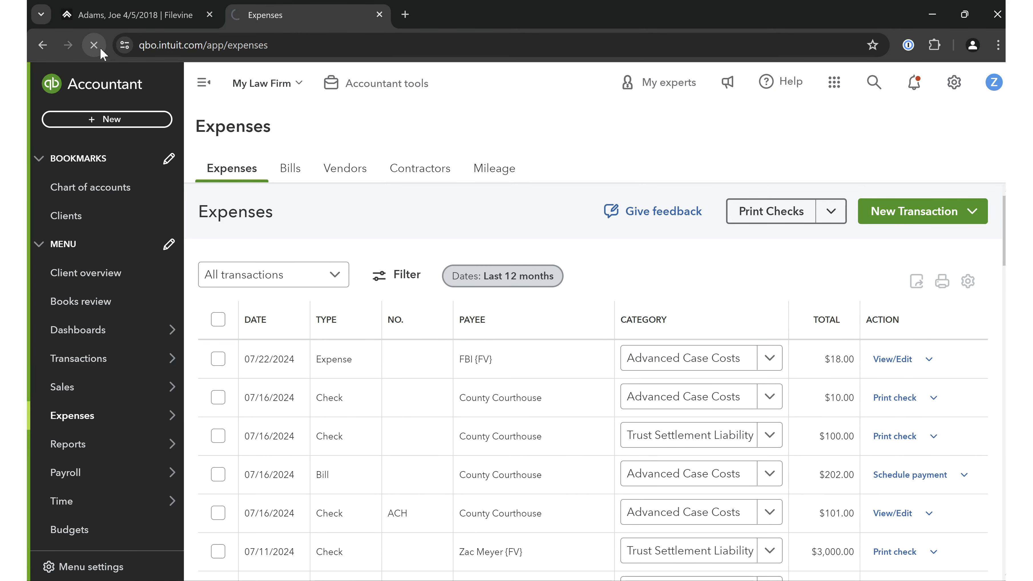
{"action": "left_click", "coordinate": [100, 47]}
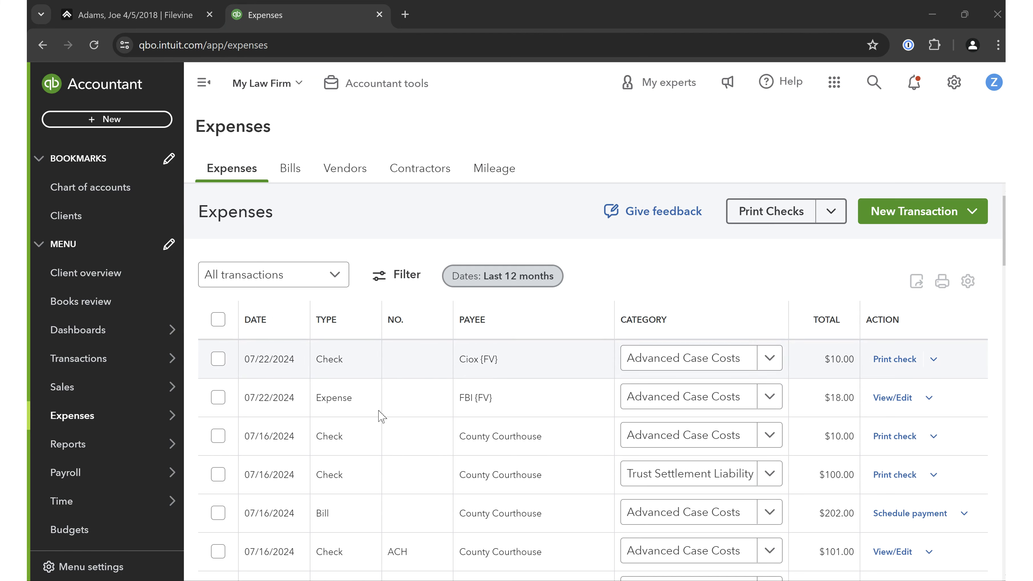
Open the 07/22/2024 Ciox check and examine its payee, bank account, category, description and memo.
{"action": "left_click", "coordinate": [400, 360]}
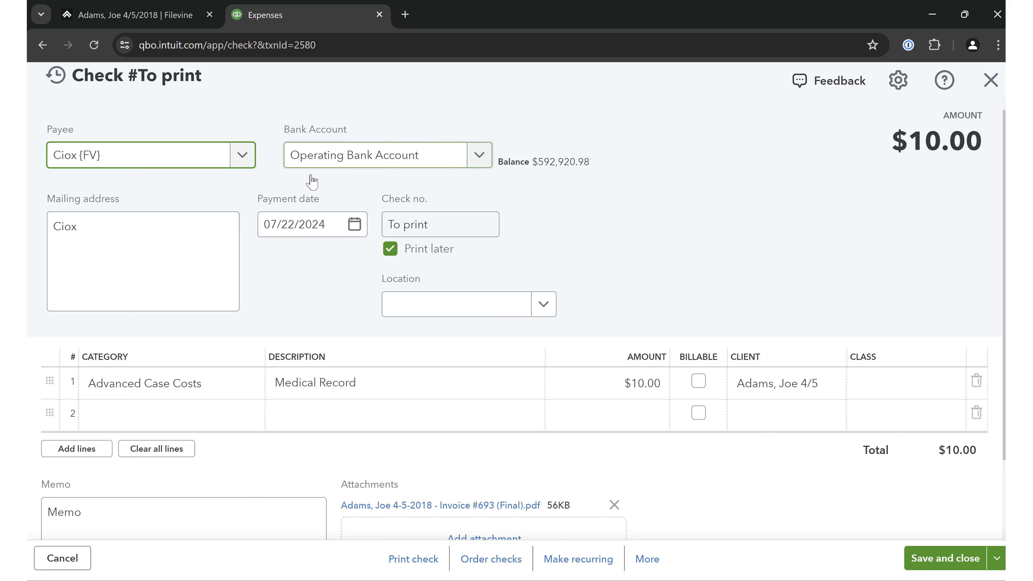
{"action": "left_click", "coordinate": [185, 382]}
{"action": "left_click", "coordinate": [318, 372]}
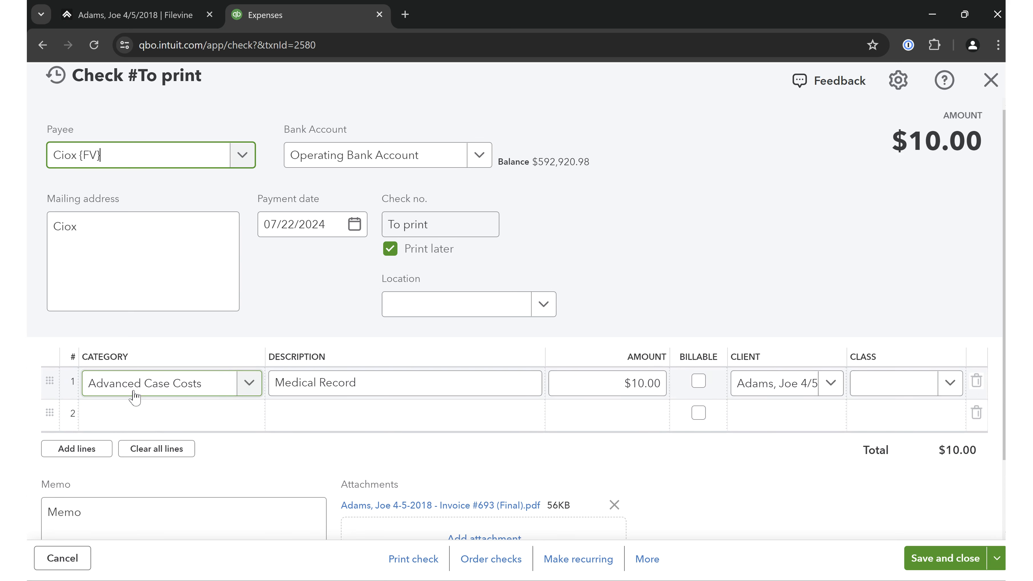
{"action": "left_click", "coordinate": [369, 388]}
{"action": "left_click", "coordinate": [177, 532]}
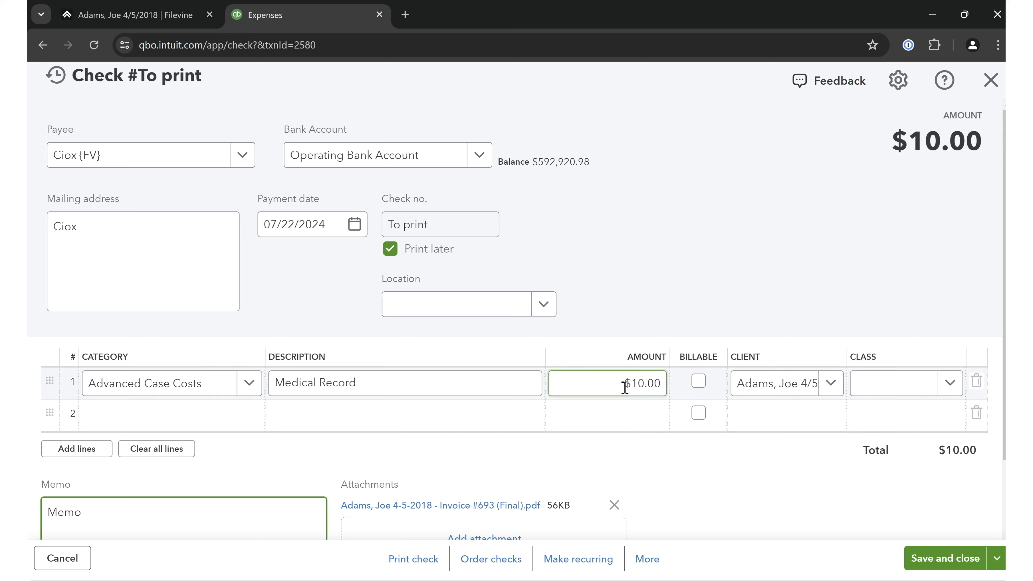
Inspect the project assigned as client on the check's first line, including the full entry with its project ID.
{"action": "left_click", "coordinate": [834, 384]}
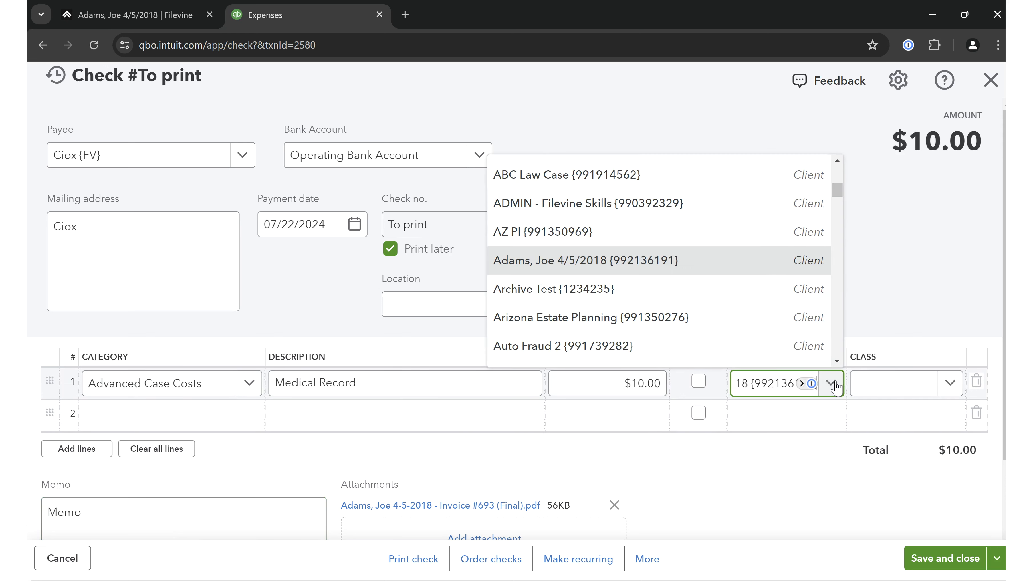
{"action": "left_click", "coordinate": [726, 266]}
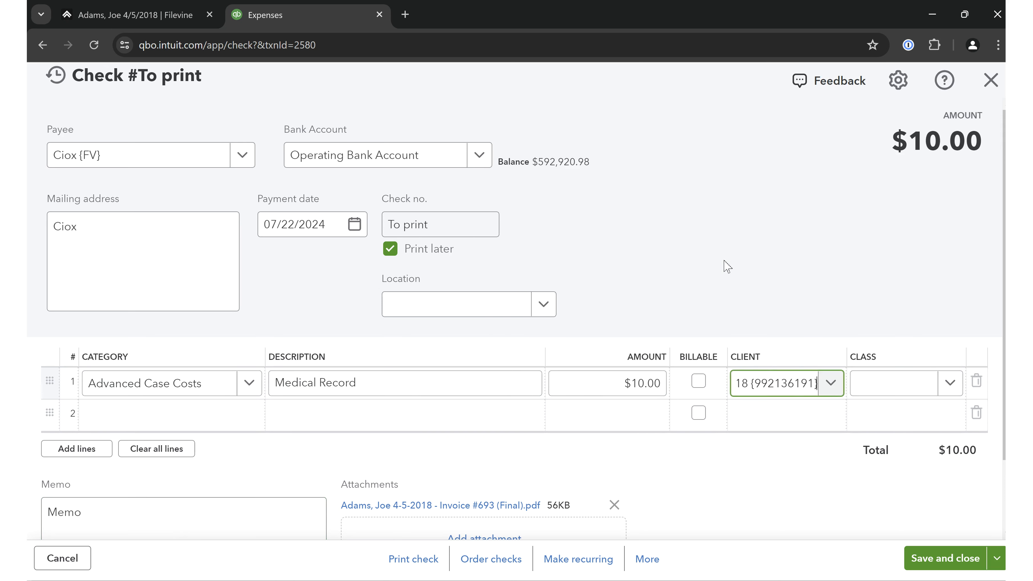
{"action": "left_click", "coordinate": [748, 266]}
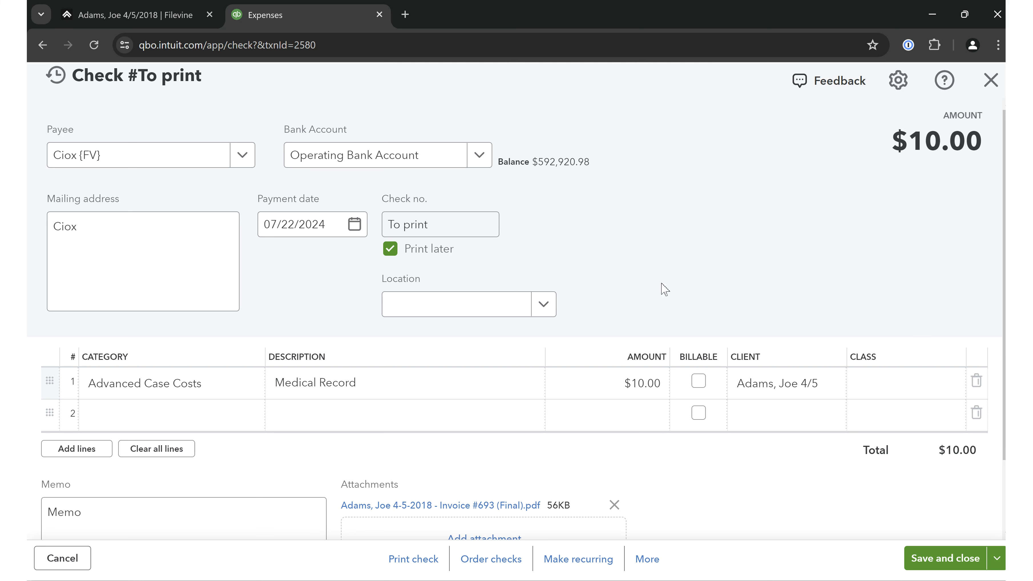
{"action": "left_click", "coordinate": [777, 391]}
{"action": "left_click", "coordinate": [602, 293]}
View the Invoice #693 (Final) PDF attached to the check, and return to the check's details.
{"action": "scroll", "coordinate": [596, 288], "scroll_direction": "down", "scroll_amount": 2}
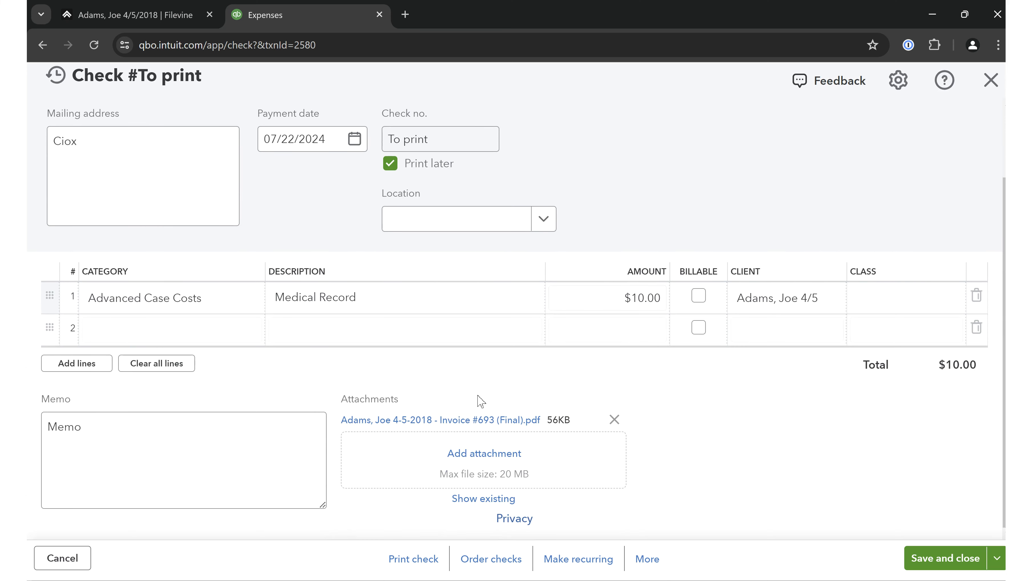
{"action": "left_click", "coordinate": [361, 419]}
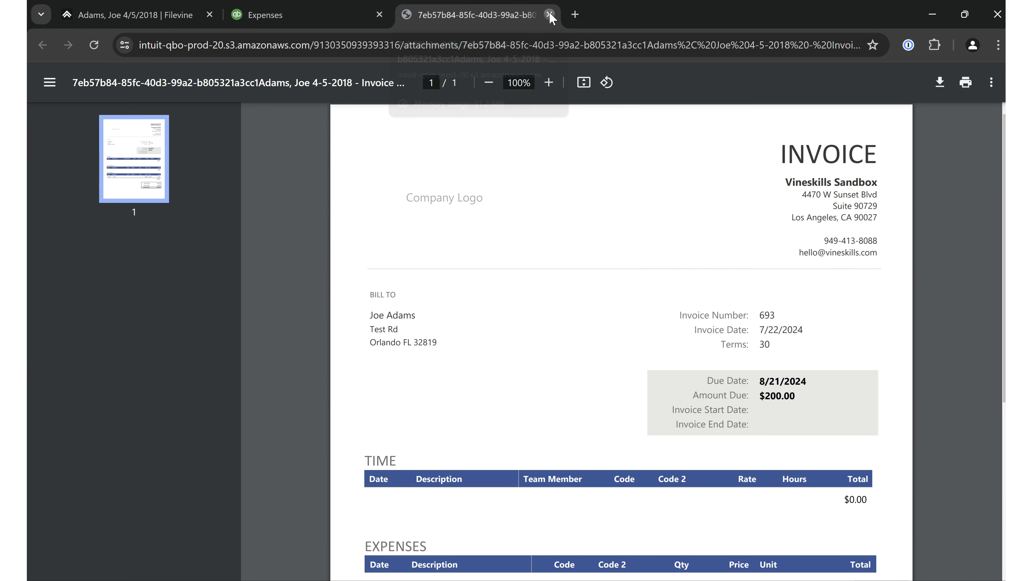
{"action": "left_click", "coordinate": [549, 14]}
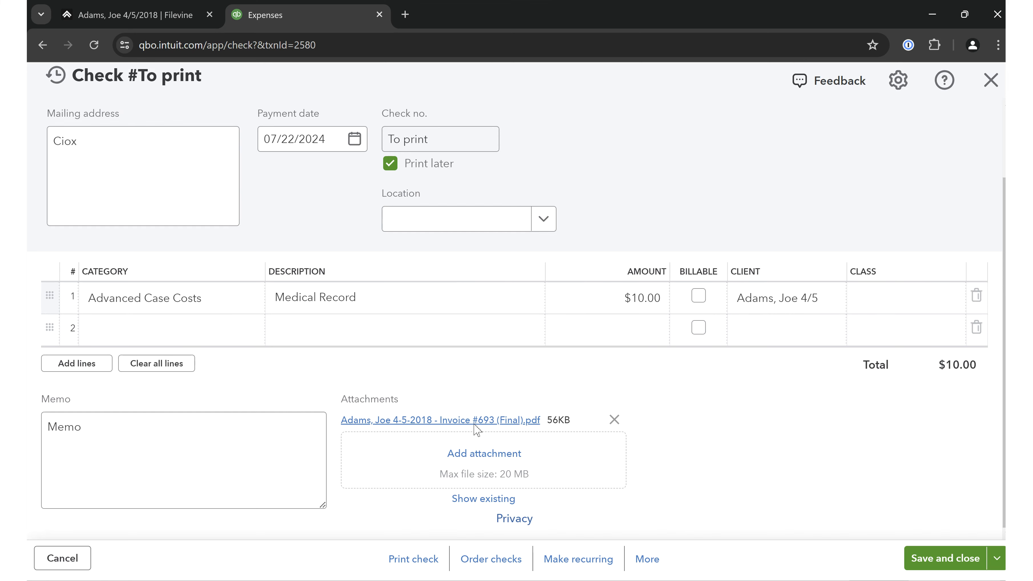
{"action": "scroll", "coordinate": [573, 234], "scroll_direction": "up", "scroll_amount": 2}
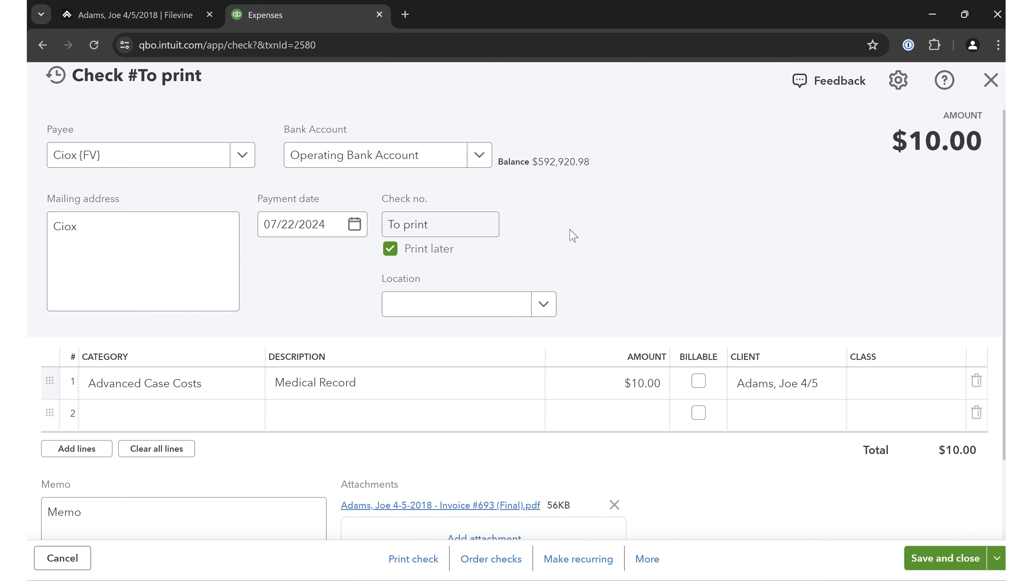
Switch back to Filevine, open the refreshed Ciox expense request and examine its payment status and last QuickBooks update.
{"action": "left_click", "coordinate": [180, 10]}
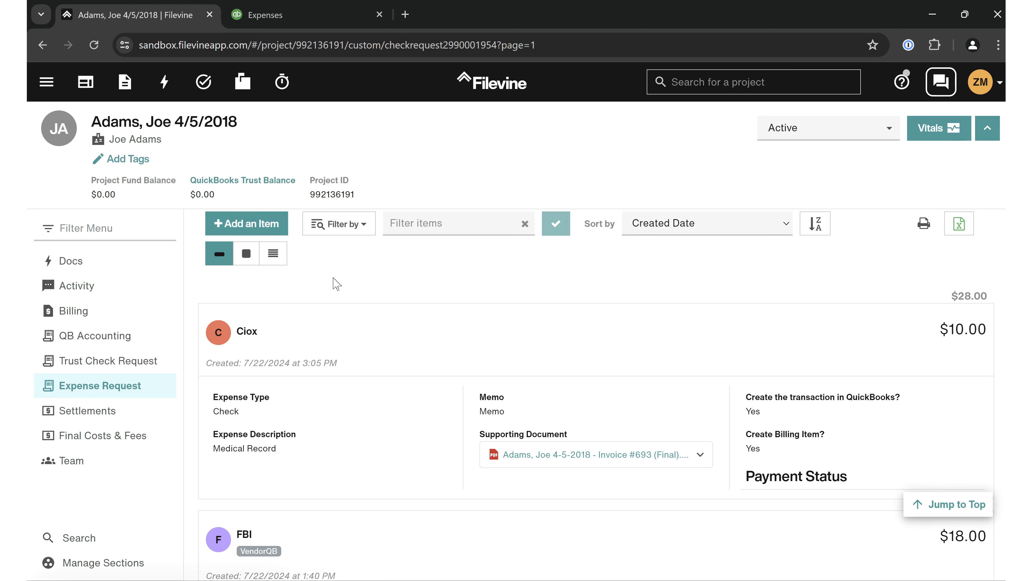
{"action": "left_click", "coordinate": [364, 398]}
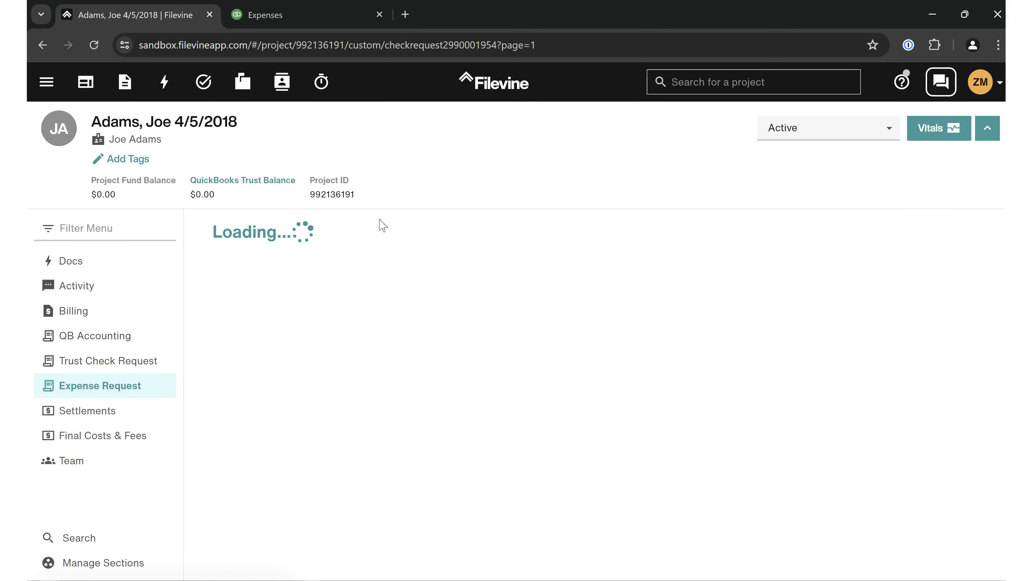
{"action": "left_click", "coordinate": [392, 431]}
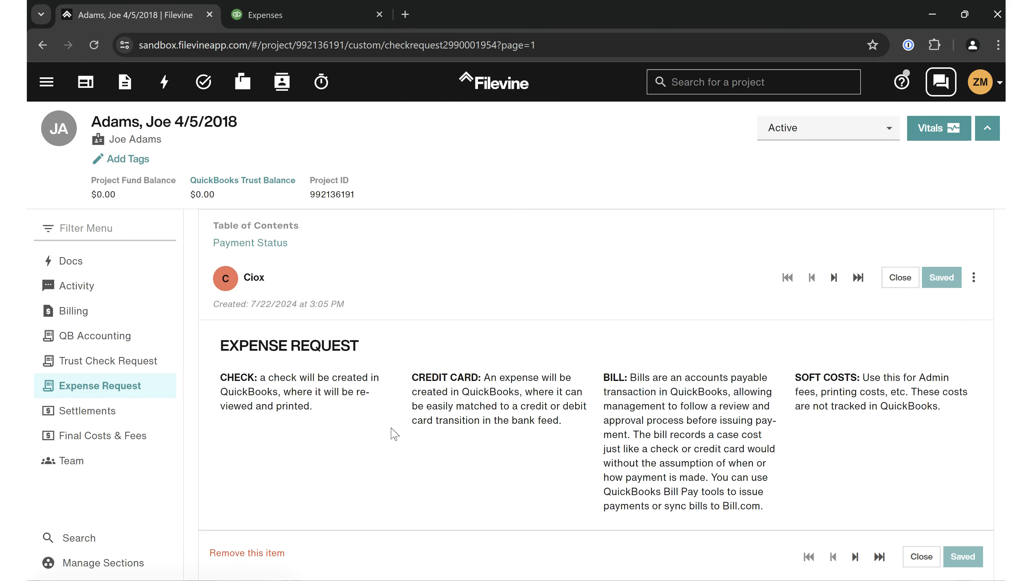
{"action": "scroll", "coordinate": [392, 433], "scroll_direction": "down", "scroll_amount": 5}
{"action": "scroll", "coordinate": [392, 431], "scroll_direction": "down", "scroll_amount": 8}
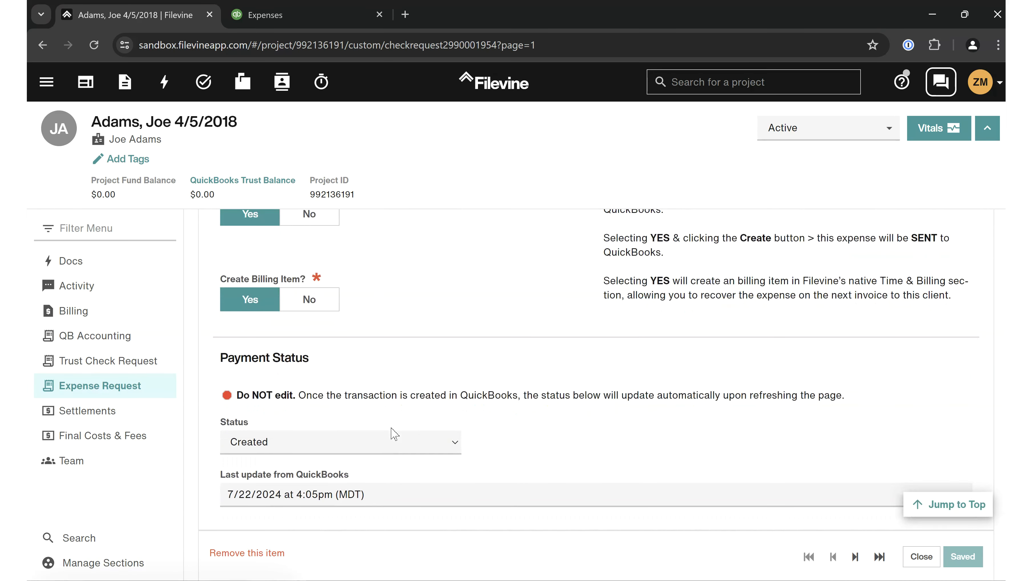
{"action": "scroll", "coordinate": [371, 400], "scroll_direction": "down", "scroll_amount": 1}
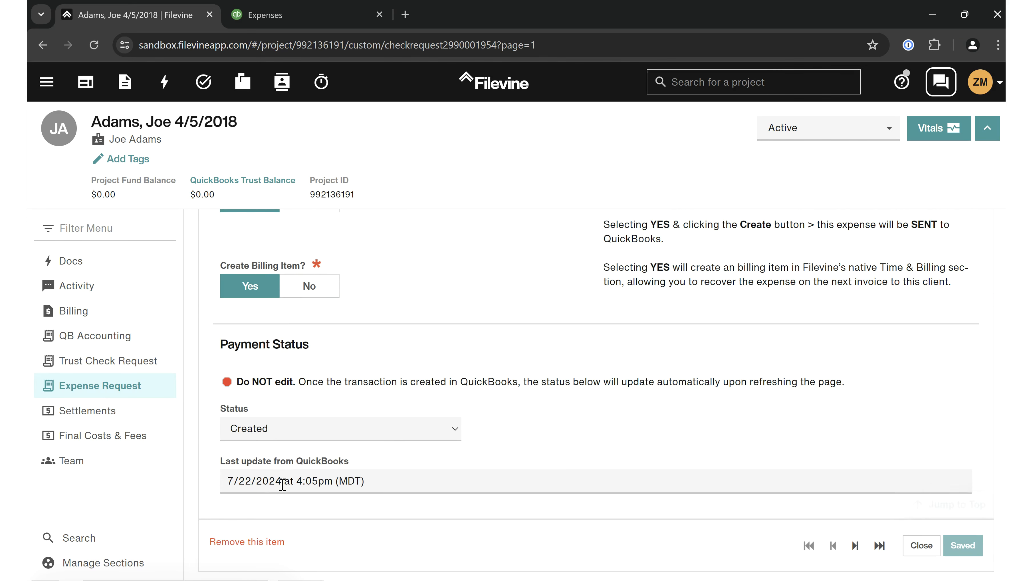
Try the Printed payment status with check number 1244 on the Ciox request, and discard the changes.
{"action": "left_click", "coordinate": [324, 440]}
{"action": "left_click", "coordinate": [296, 509]}
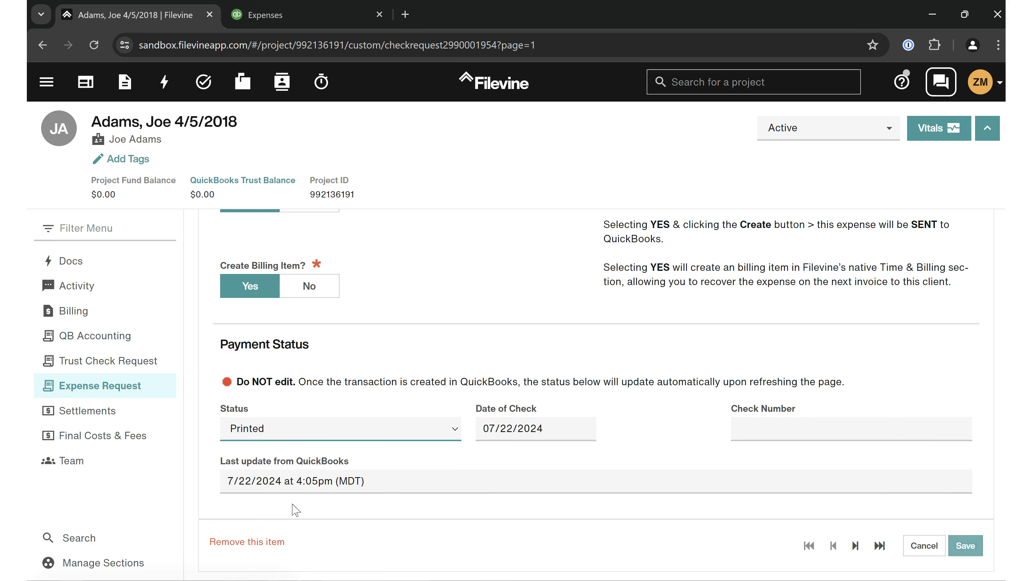
{"action": "left_click", "coordinate": [511, 427]}
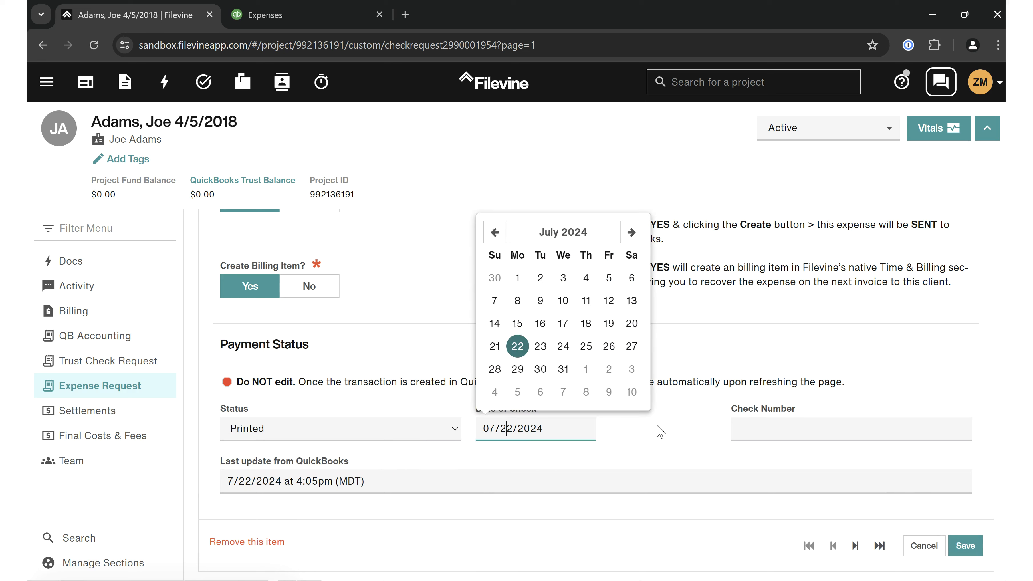
{"action": "left_click", "coordinate": [789, 427]}
{"action": "type", "text": "1244"}
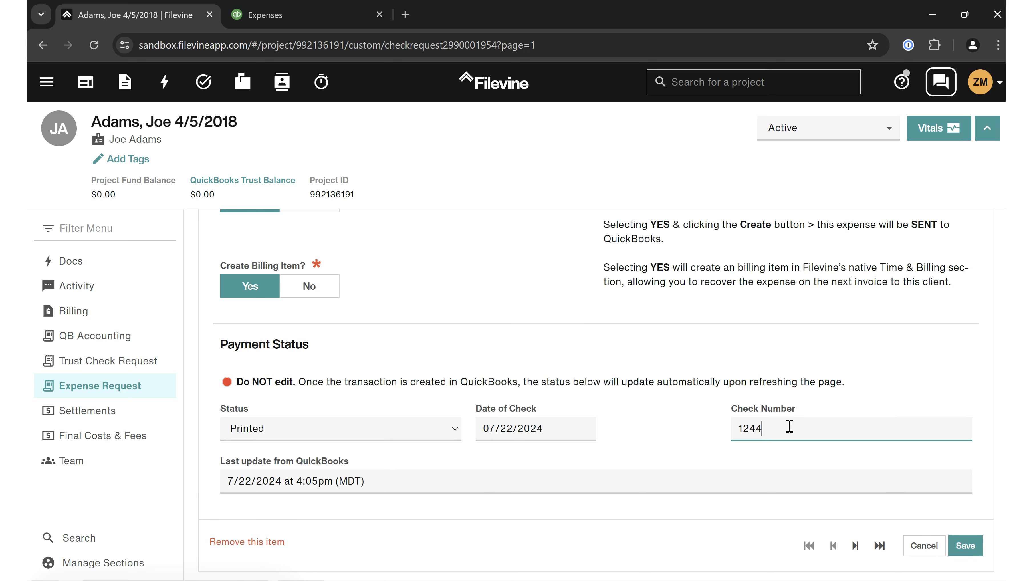
{"action": "left_click", "coordinate": [313, 433]}
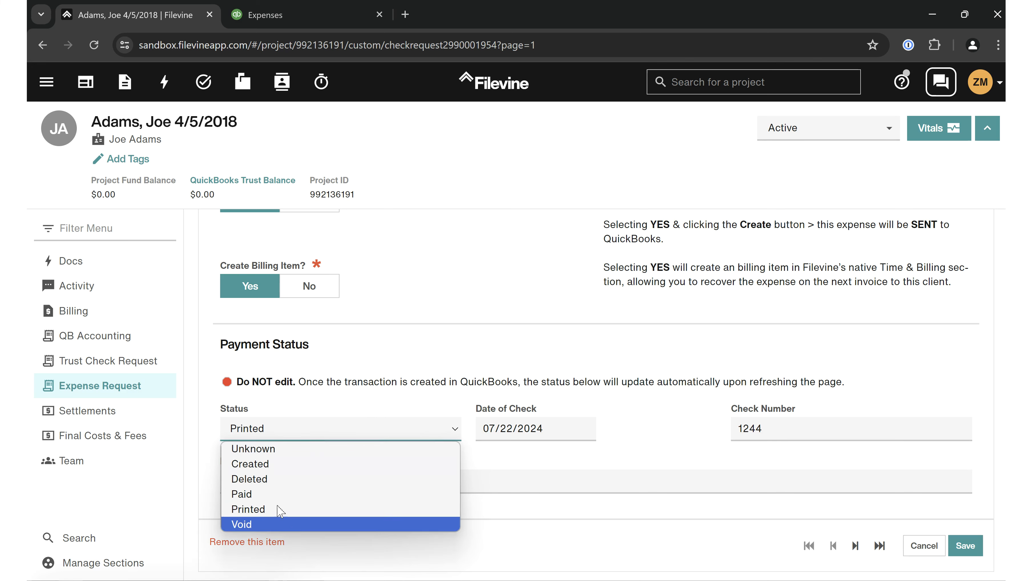
{"action": "left_click", "coordinate": [626, 351]}
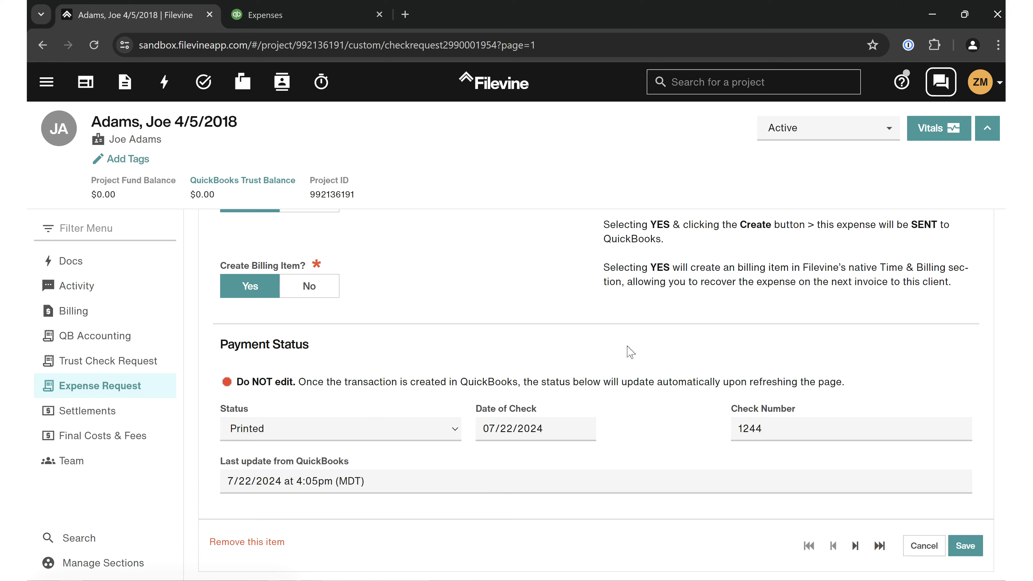
{"action": "left_click", "coordinate": [921, 544]}
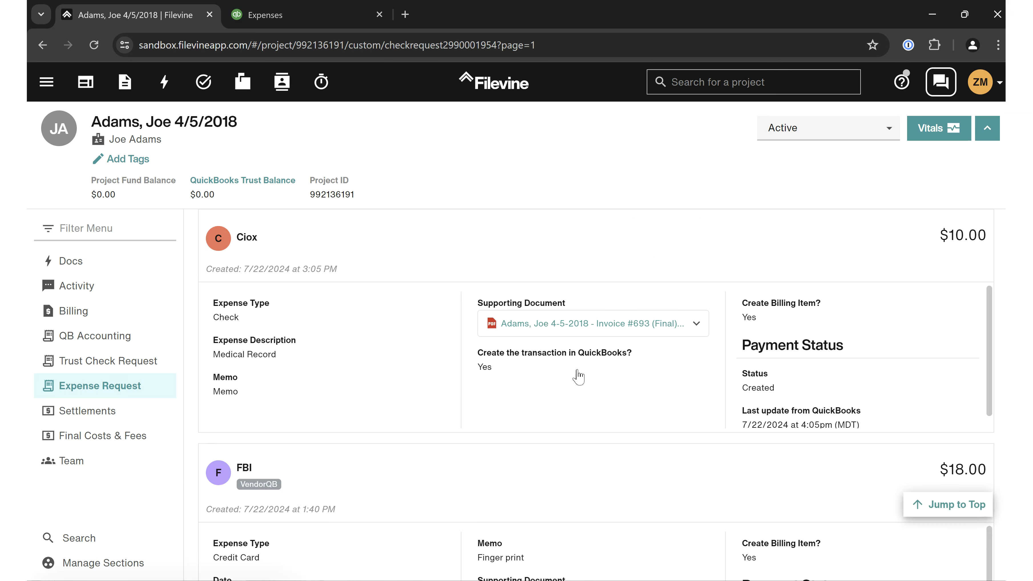